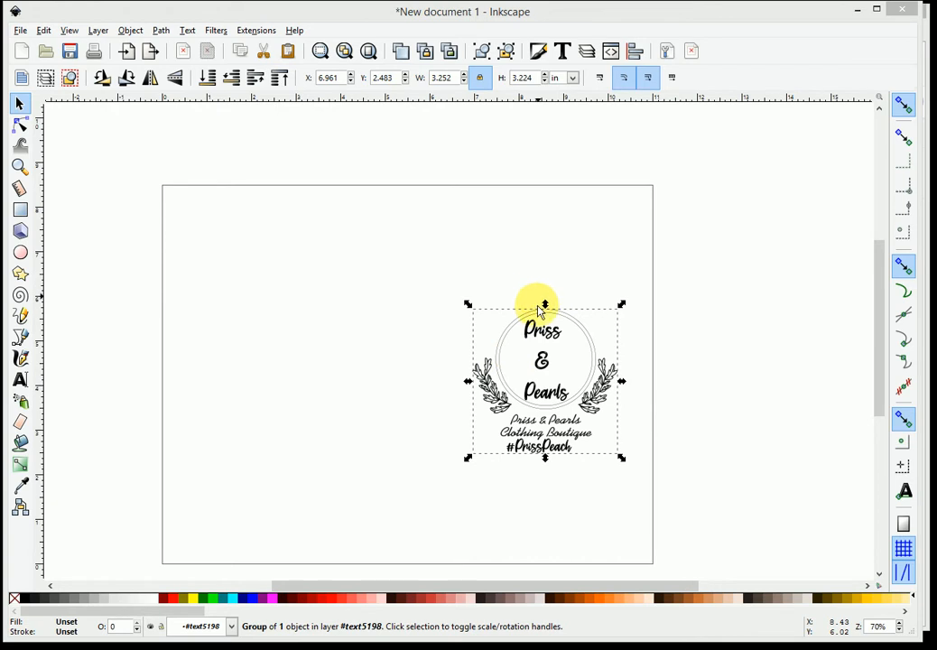
Convert the grouped Priss & Pearls logo to paths and combine it into a single path
{"action": "left_click", "coordinate": [162, 30]}
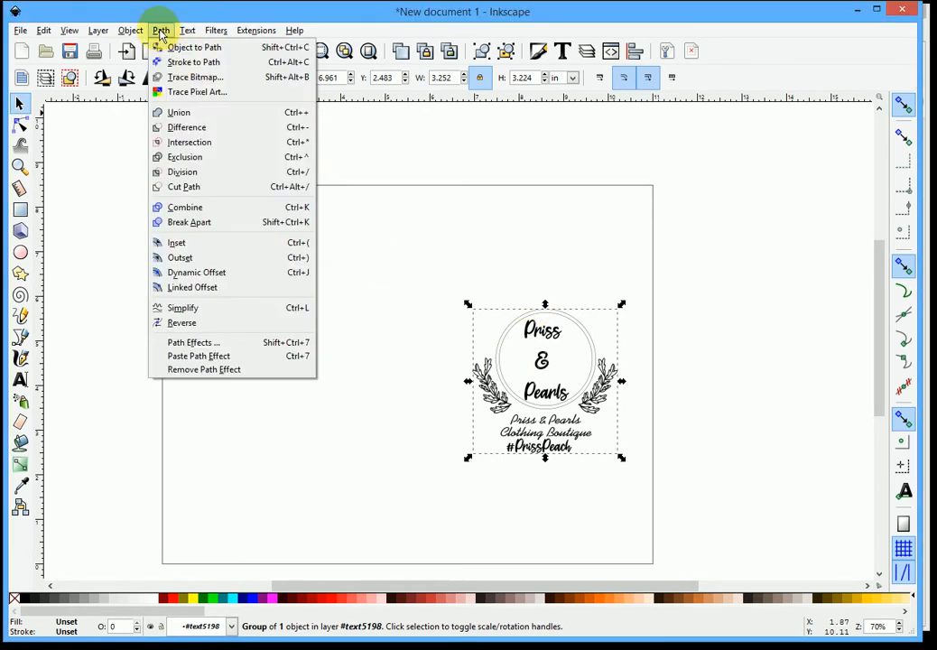
{"action": "left_click", "coordinate": [177, 47]}
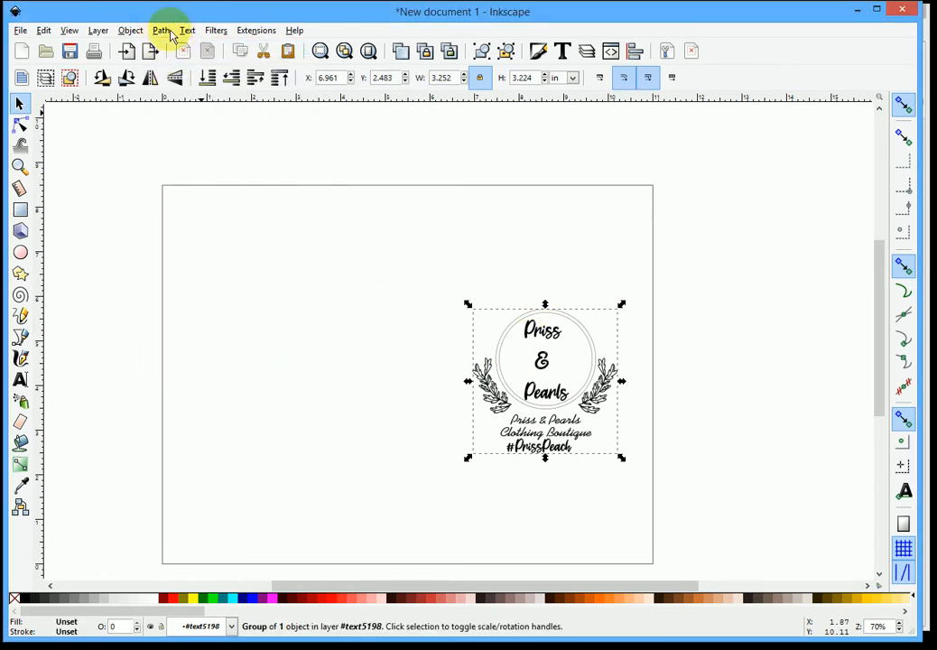
{"action": "left_click", "coordinate": [162, 29]}
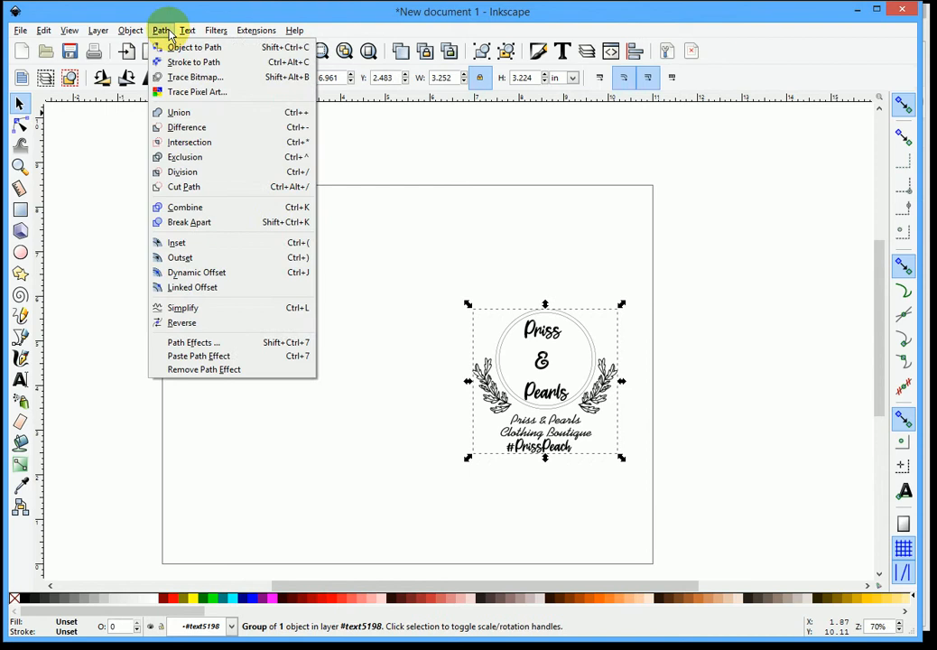
{"action": "left_click", "coordinate": [186, 208]}
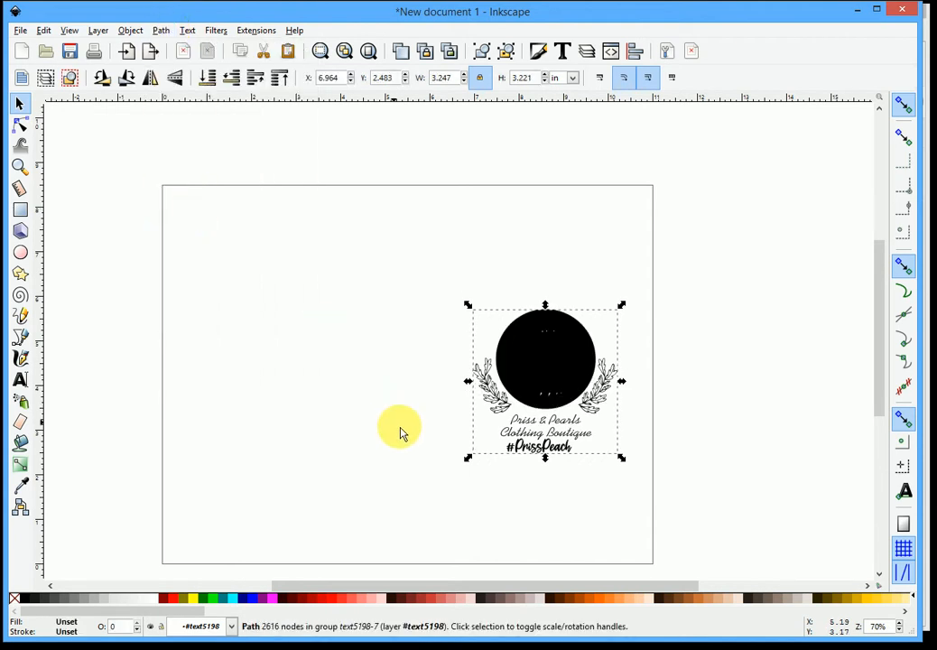
Duplicate the combined logo and place the copy on the left half of the page
{"action": "key", "text": "ctrl+c"}
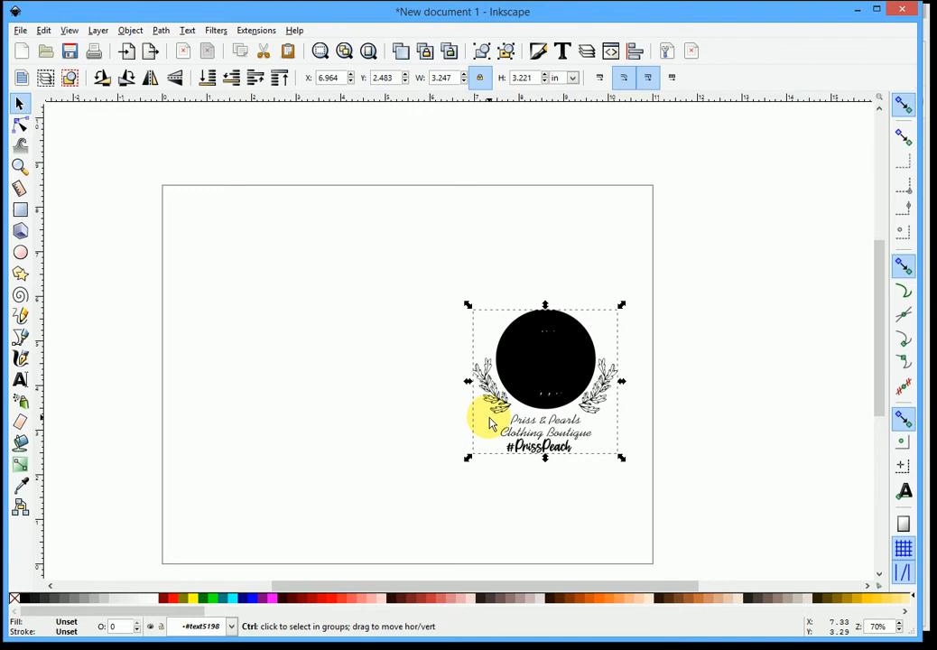
{"action": "key", "text": "ctrl+v"}
{"action": "left_click_drag", "start_coordinate": [490, 424], "coordinate": [319, 385]}
Remove the fill from the original logo on the page's right half and give it a black stroke
{"action": "left_click", "coordinate": [568, 397]}
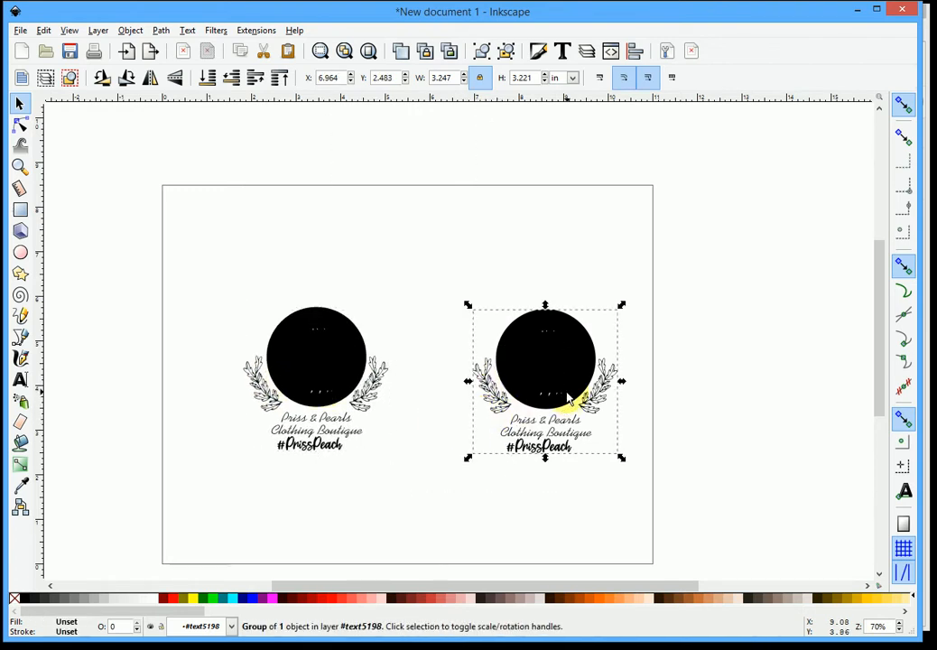
{"action": "left_click", "coordinate": [15, 600]}
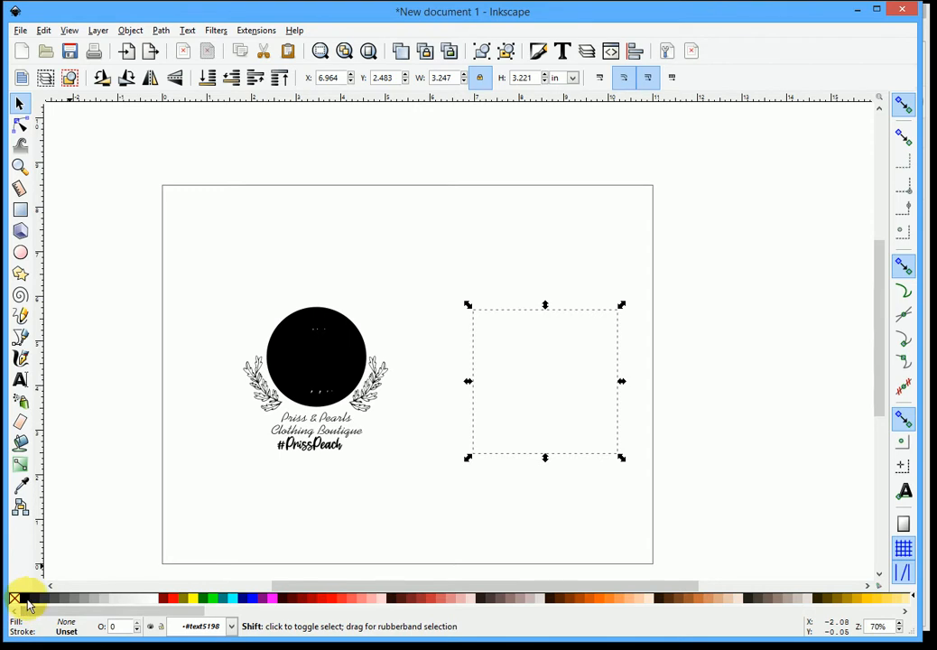
{"action": "left_click", "coordinate": [27, 600], "text": "shift"}
{"action": "left_click", "coordinate": [427, 521]}
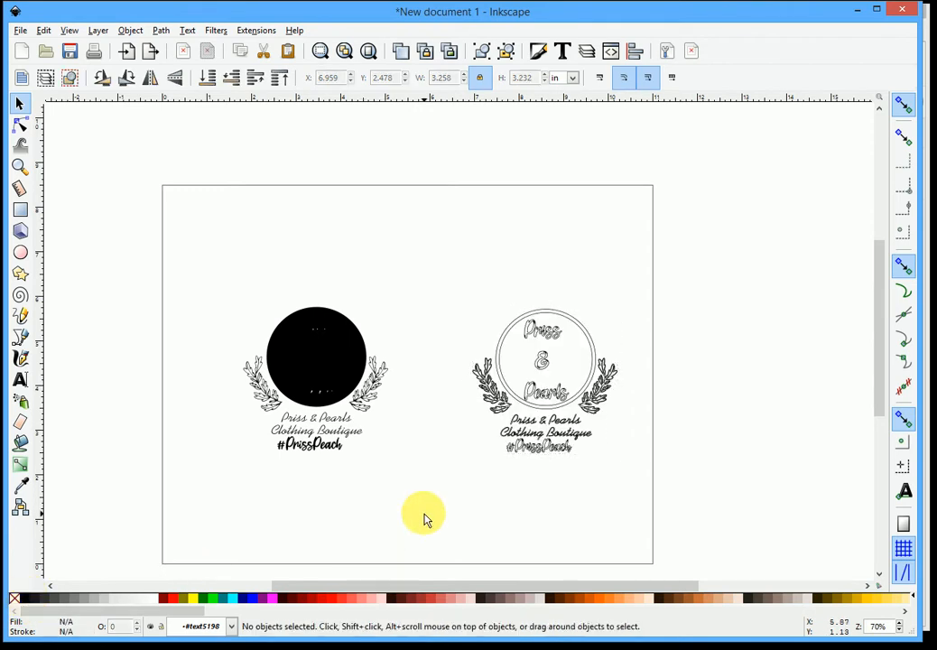
Apply a dynamic offset to the black logo copy and expand it outward to about 3.86 in wide
{"action": "left_click", "coordinate": [268, 382]}
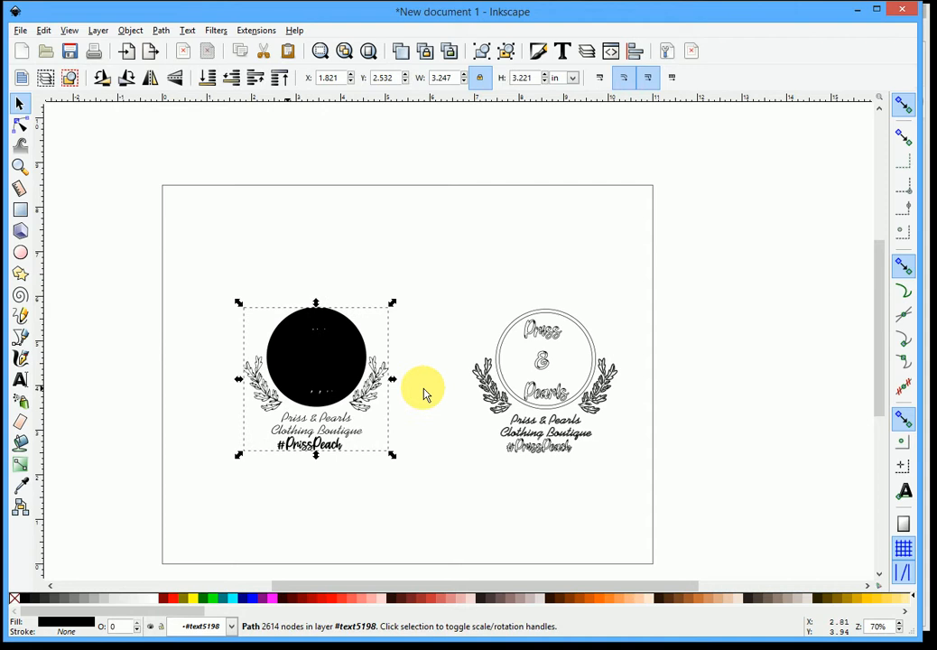
{"action": "left_click", "coordinate": [160, 32]}
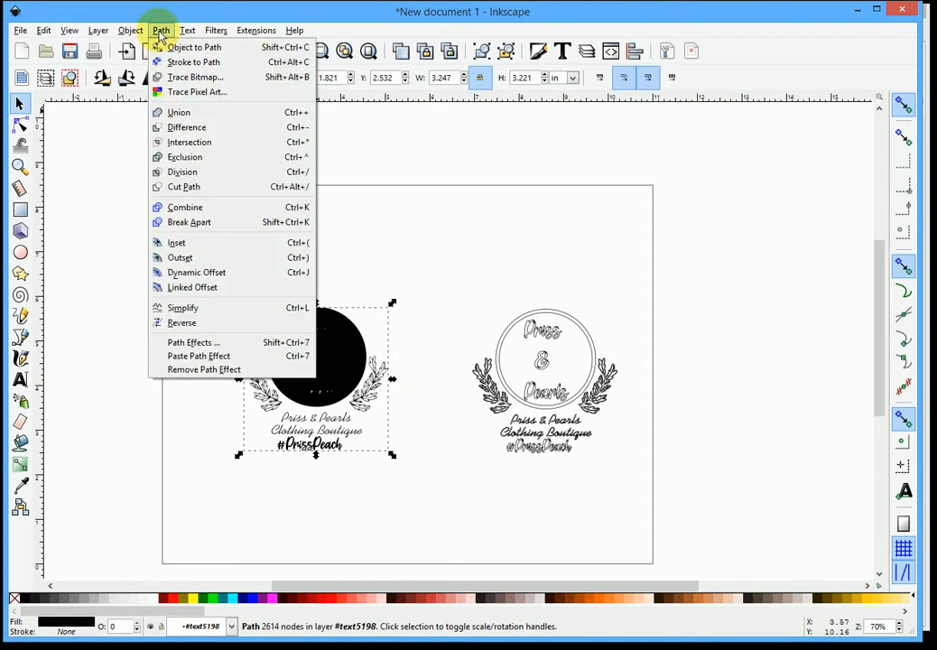
{"action": "left_click", "coordinate": [221, 274]}
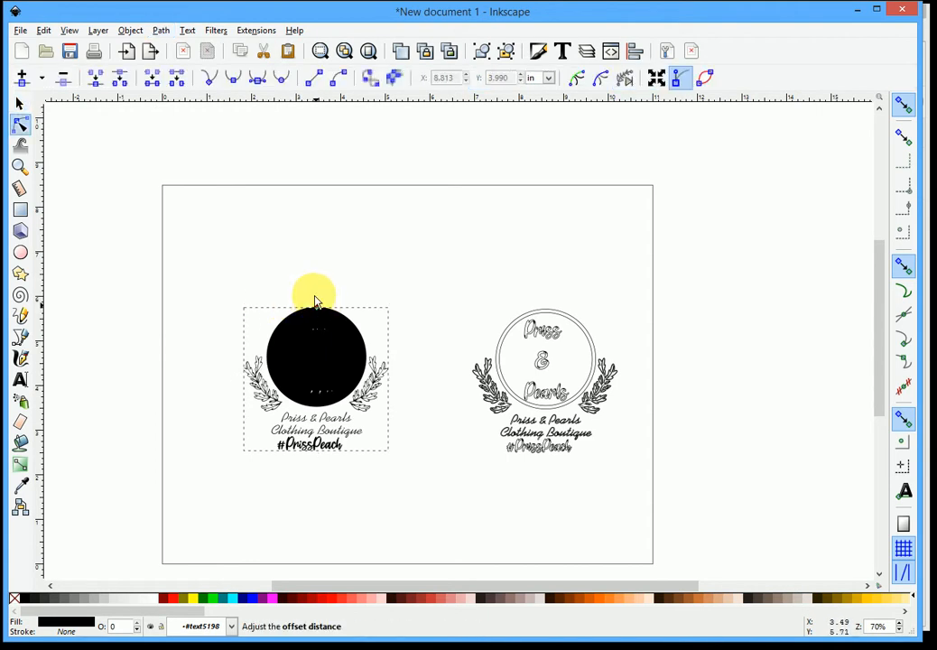
{"action": "left_click_drag", "start_coordinate": [315, 301], "coordinate": [314, 300]}
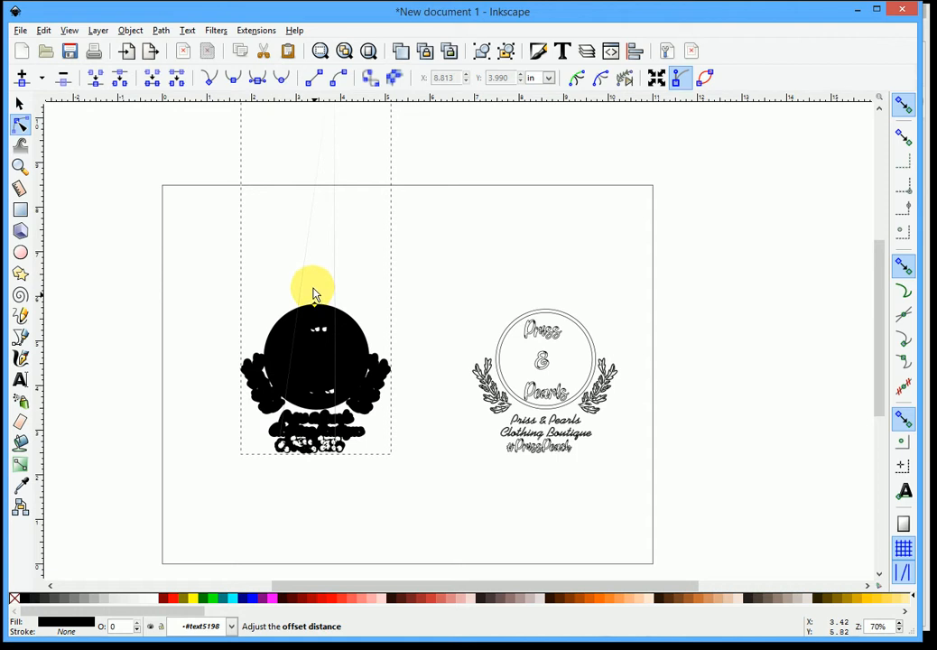
{"action": "left_click_drag", "start_coordinate": [313, 289], "coordinate": [346, 297]}
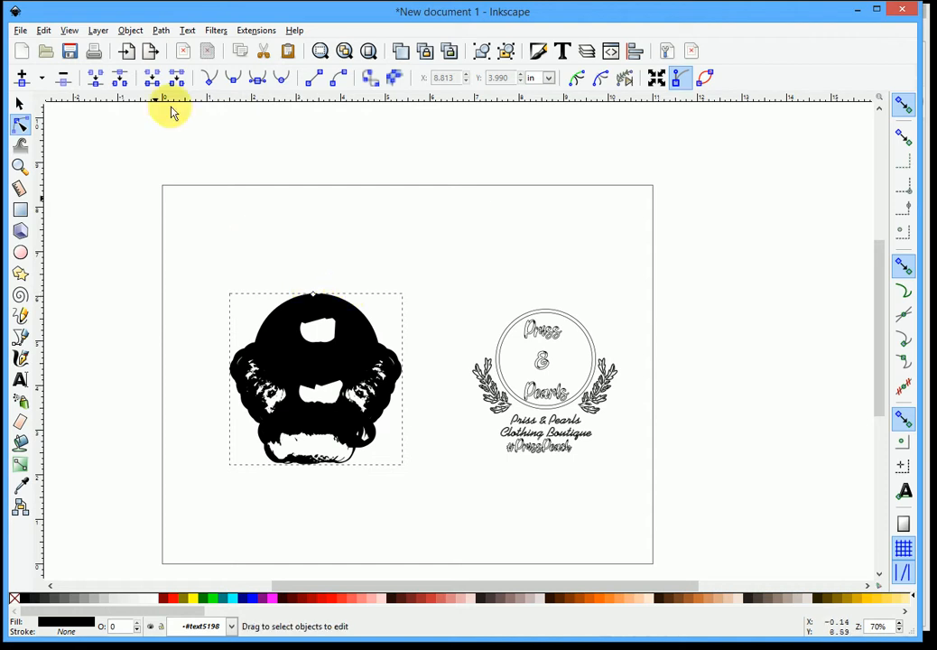
Convert the offset shape to a path and break it apart into separate pieces
{"action": "left_click", "coordinate": [160, 30]}
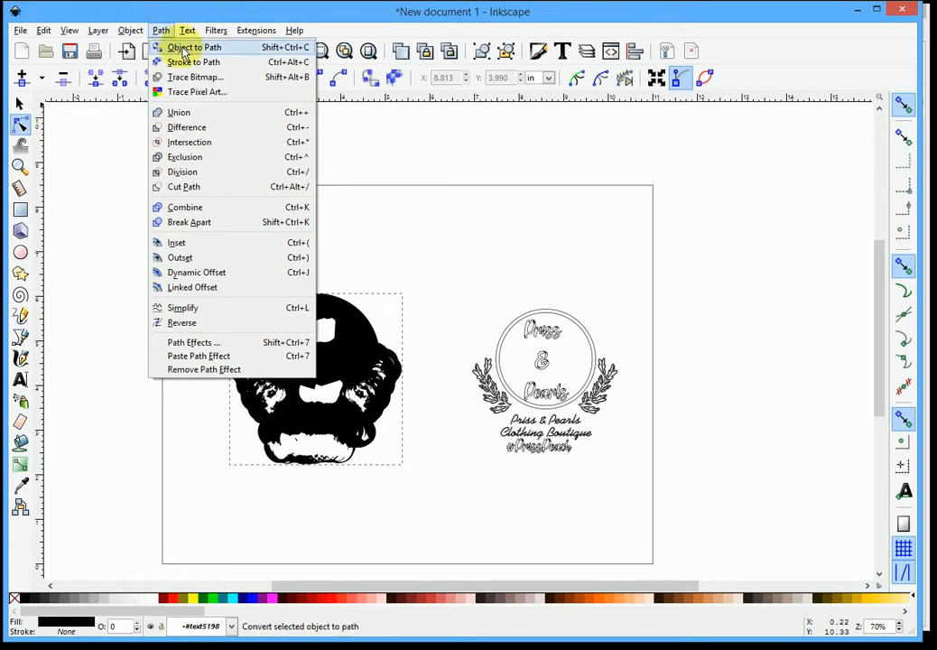
{"action": "left_click", "coordinate": [183, 52]}
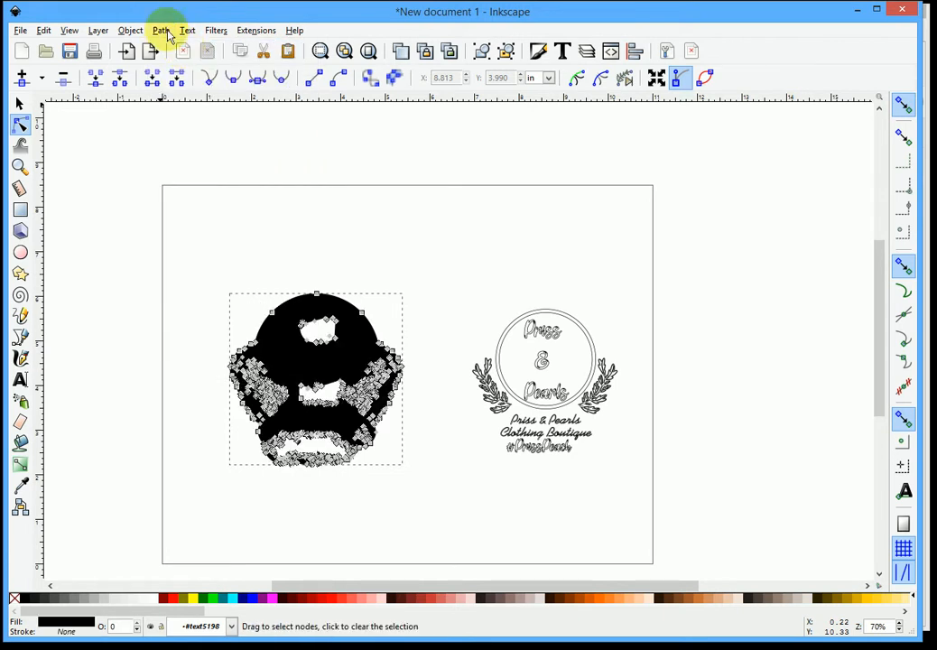
{"action": "left_click", "coordinate": [161, 31]}
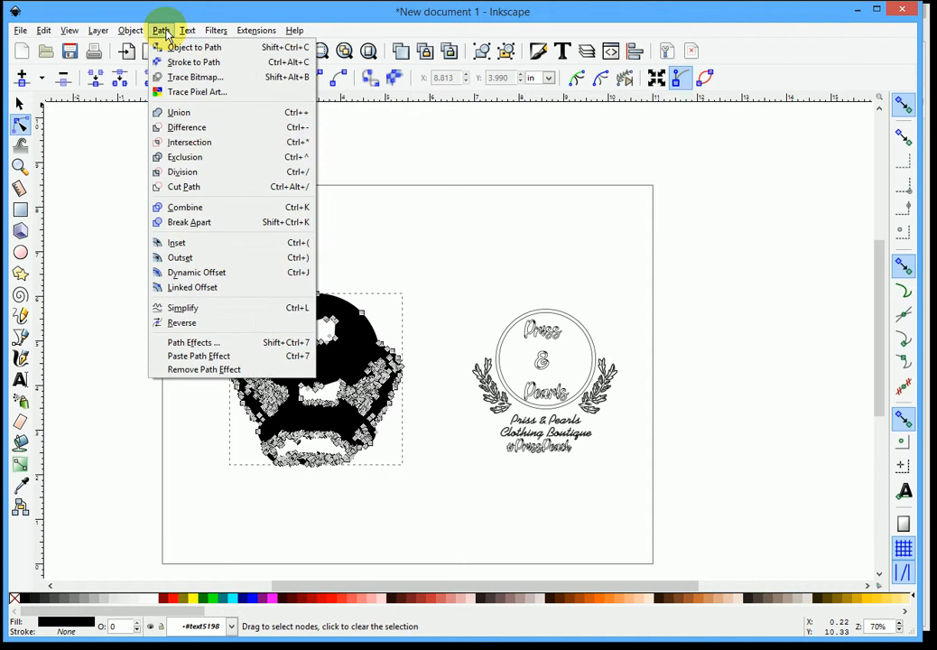
{"action": "left_click", "coordinate": [192, 224]}
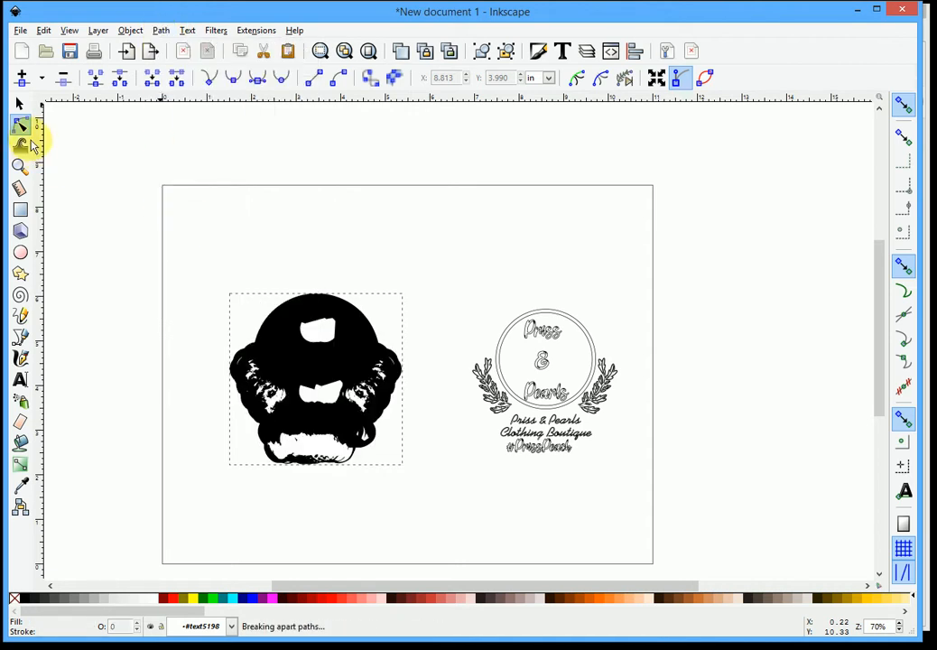
Select only the outer silhouette piece and move it up to the page's upper edge, off the inner fragments
{"action": "left_click", "coordinate": [20, 103]}
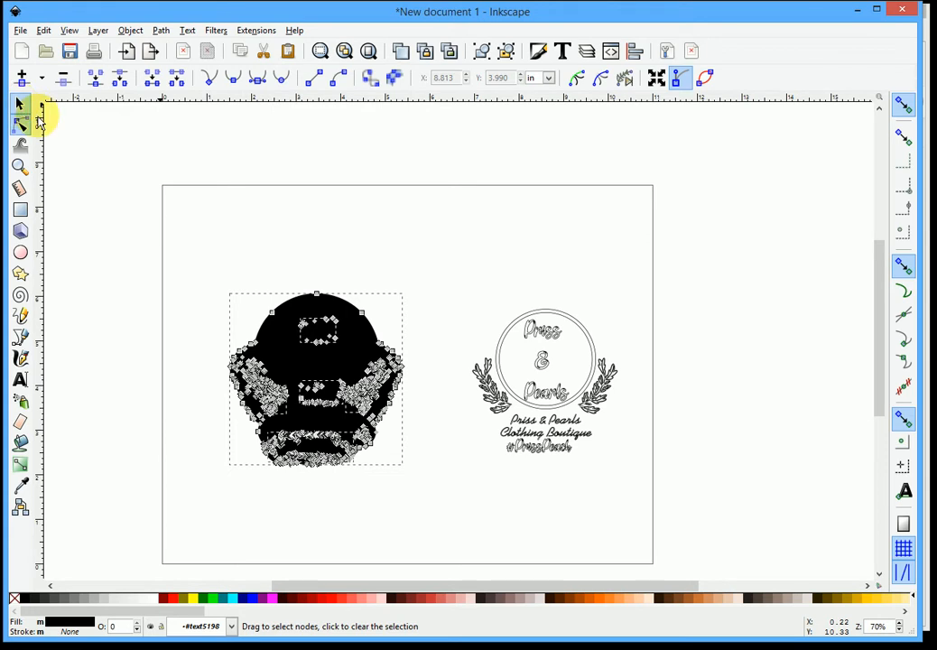
{"action": "left_click", "coordinate": [367, 320]}
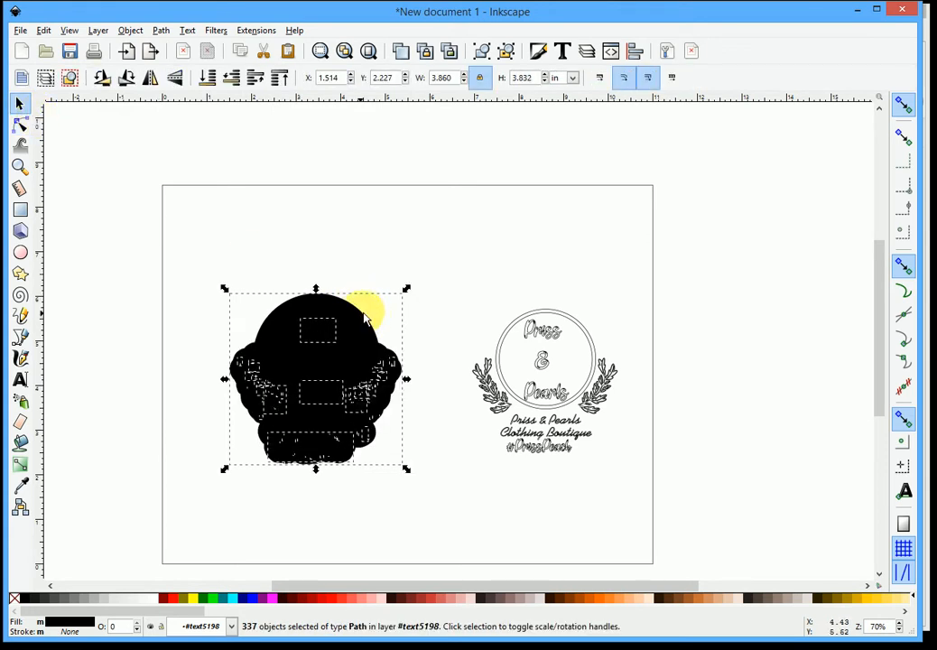
{"action": "left_click", "coordinate": [376, 296]}
{"action": "left_click", "coordinate": [359, 307]}
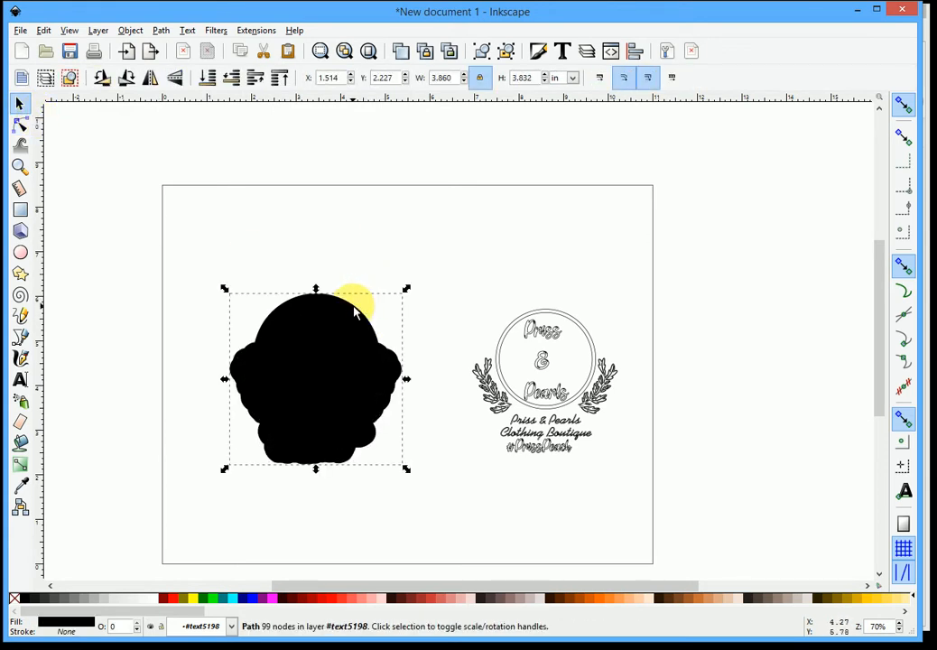
{"action": "left_click_drag", "start_coordinate": [357, 309], "coordinate": [398, 200]}
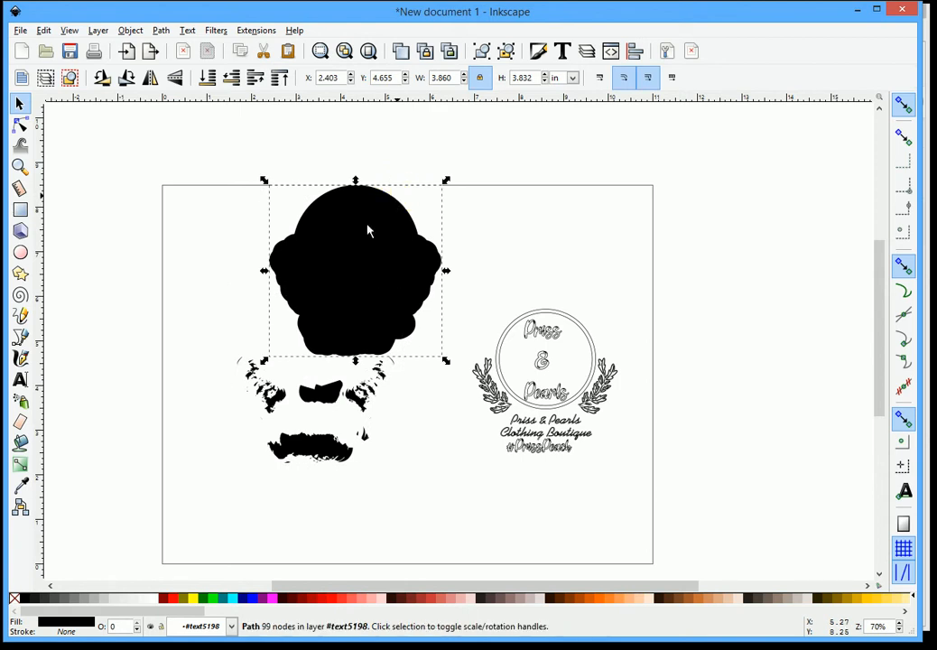
Remove the silhouette's fill and give it a black stroke
{"action": "left_click", "coordinate": [14, 599]}
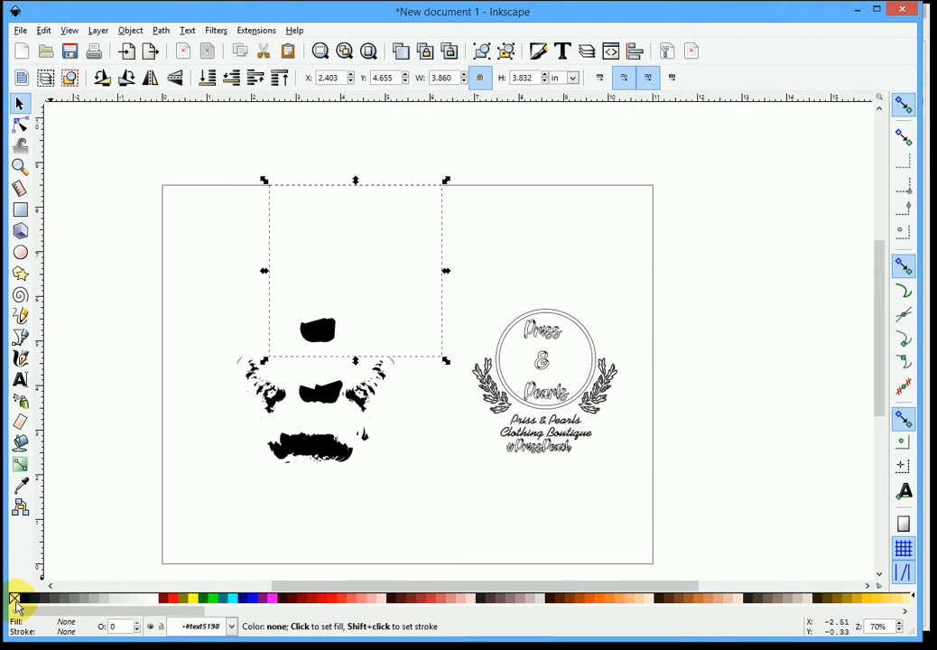
{"action": "left_click", "coordinate": [26, 599], "text": "shift"}
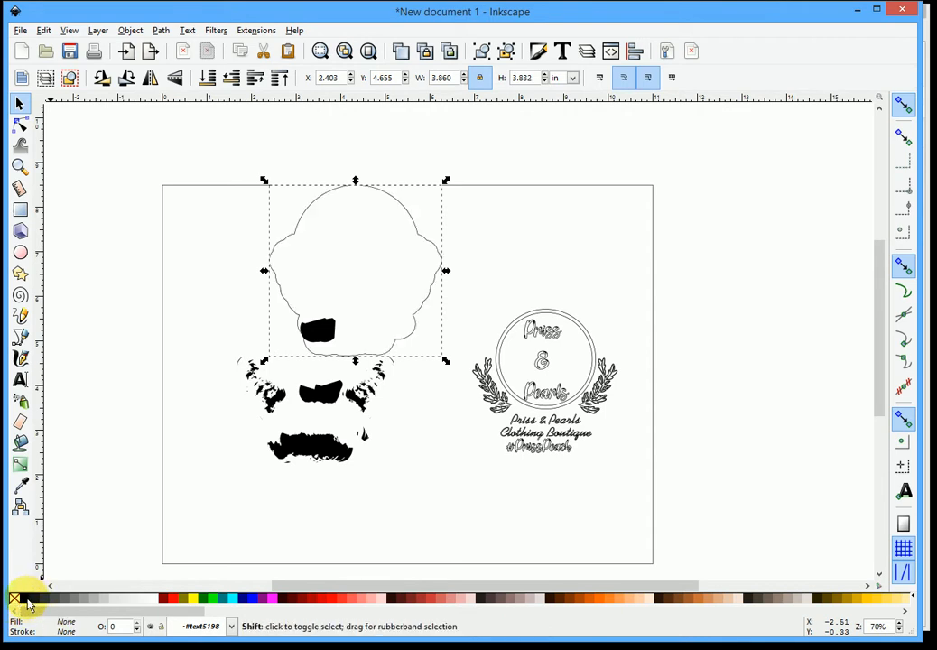
{"action": "left_click", "coordinate": [143, 553]}
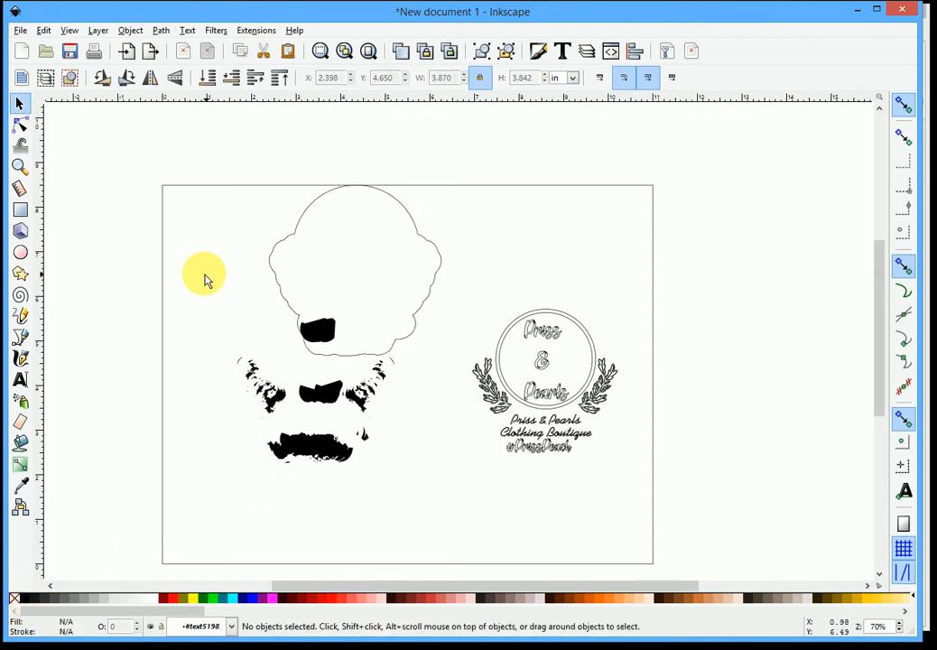
Delete all the leftover inner fragments and move the silhouette outline back down beside the logo
{"action": "mouse_move", "coordinate": [194, 255]}
{"action": "left_mouse_down"}
{"action": "mouse_move", "coordinate": [372, 464]}
{"action": "mouse_move", "coordinate": [452, 538]}
{"action": "mouse_move", "coordinate": [459, 535]}
{"action": "left_mouse_up"}
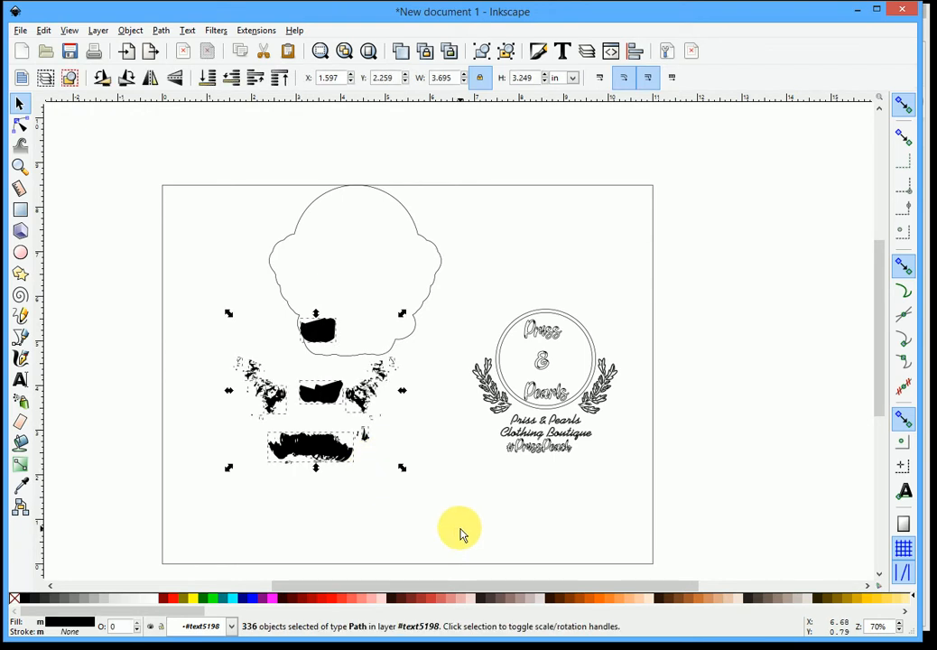
{"action": "key", "text": "Delete"}
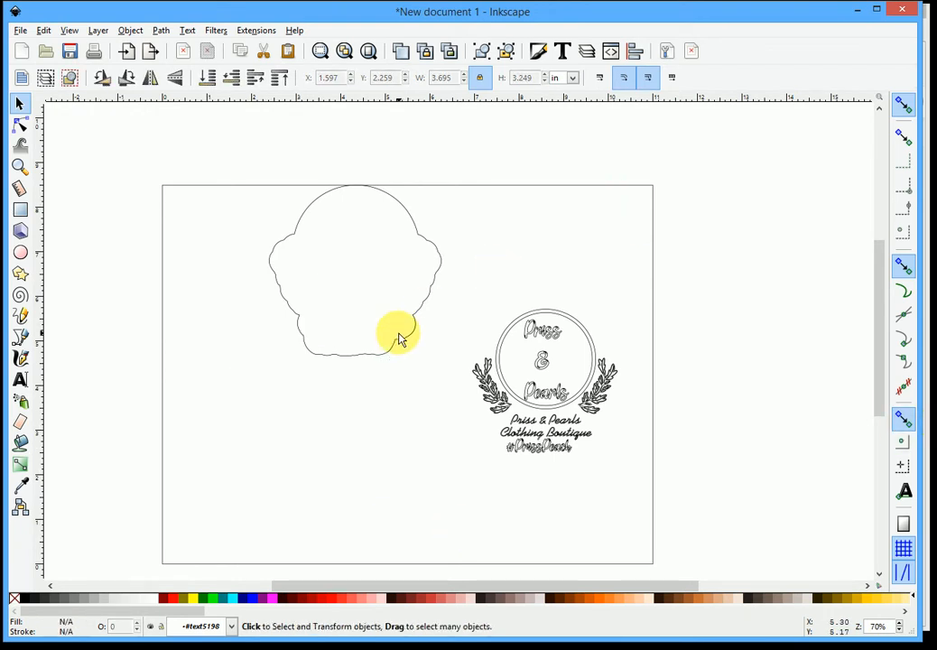
{"action": "left_click_drag", "start_coordinate": [407, 342], "coordinate": [373, 440]}
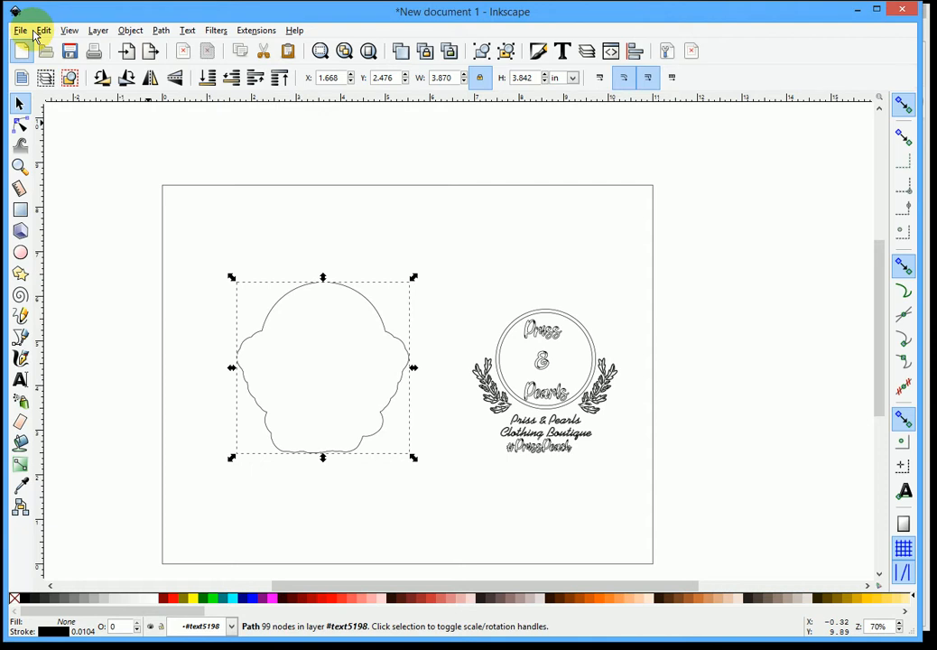
Copy the silhouette outline into a new document and position it within the page
{"action": "key", "text": "ctrl+n"}
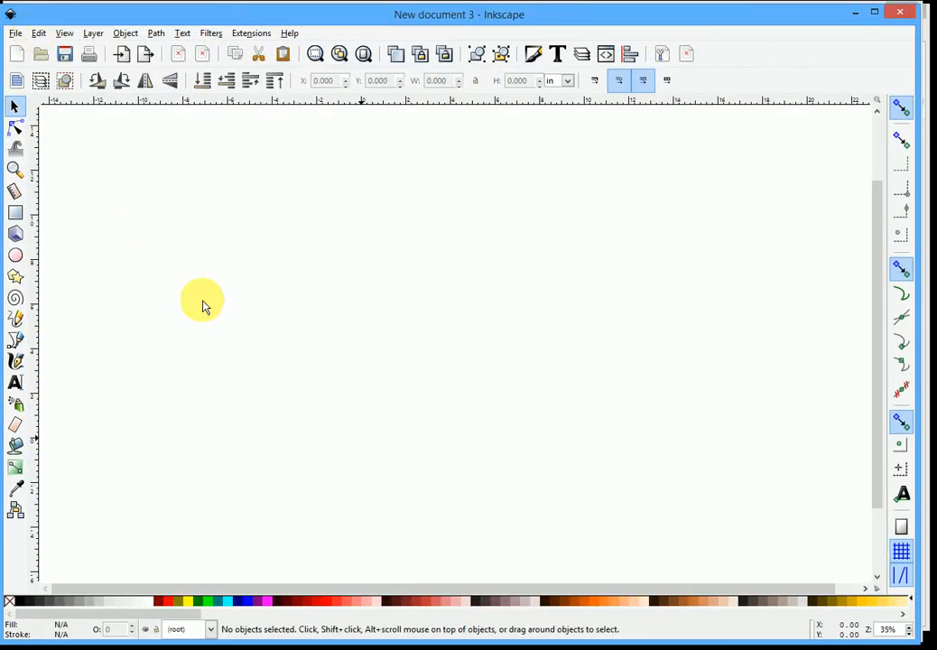
{"action": "key", "text": "ctrl+v"}
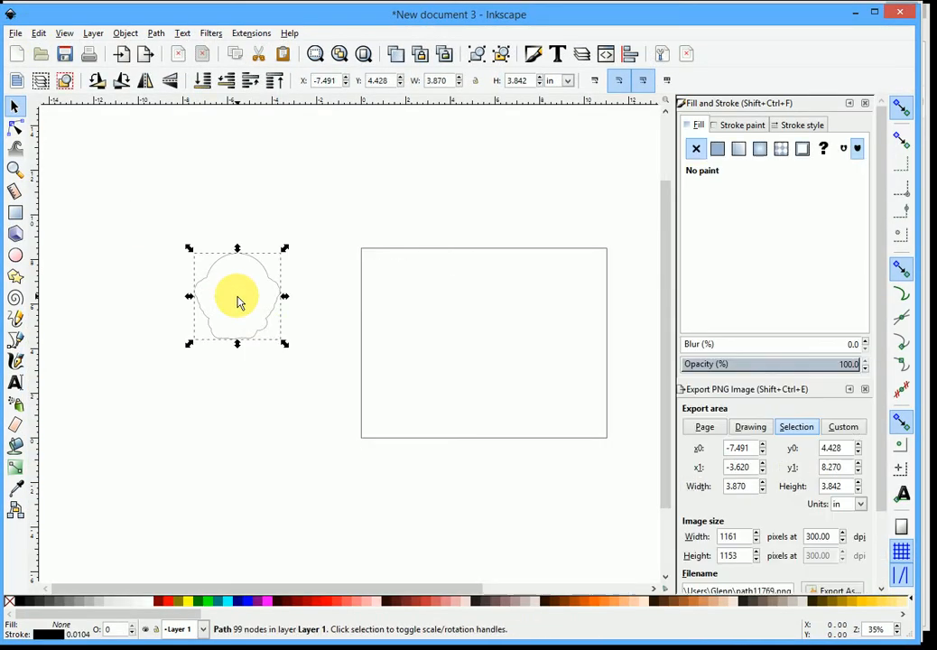
{"action": "left_click_drag", "start_coordinate": [262, 330], "coordinate": [503, 381]}
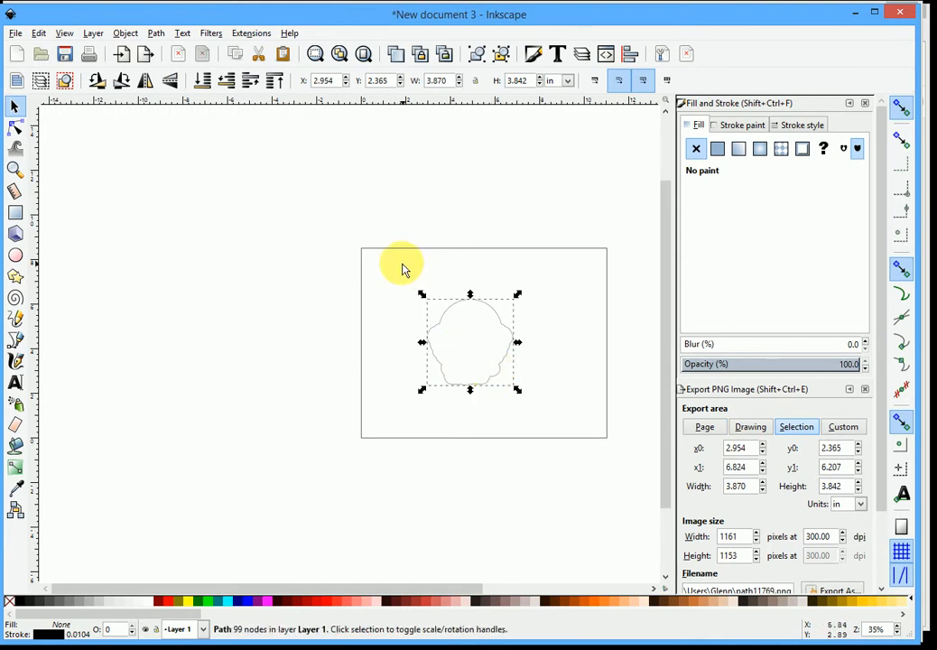
{"action": "left_click", "coordinate": [403, 268]}
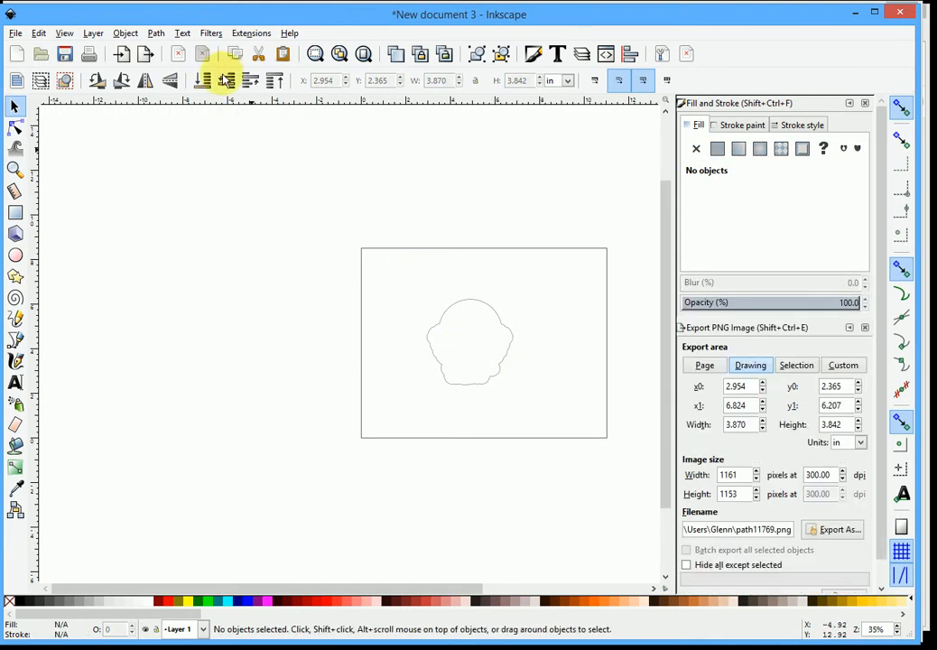
Save the new document to the Desktop as an Inkscape SVG named back
{"action": "left_click", "coordinate": [64, 53]}
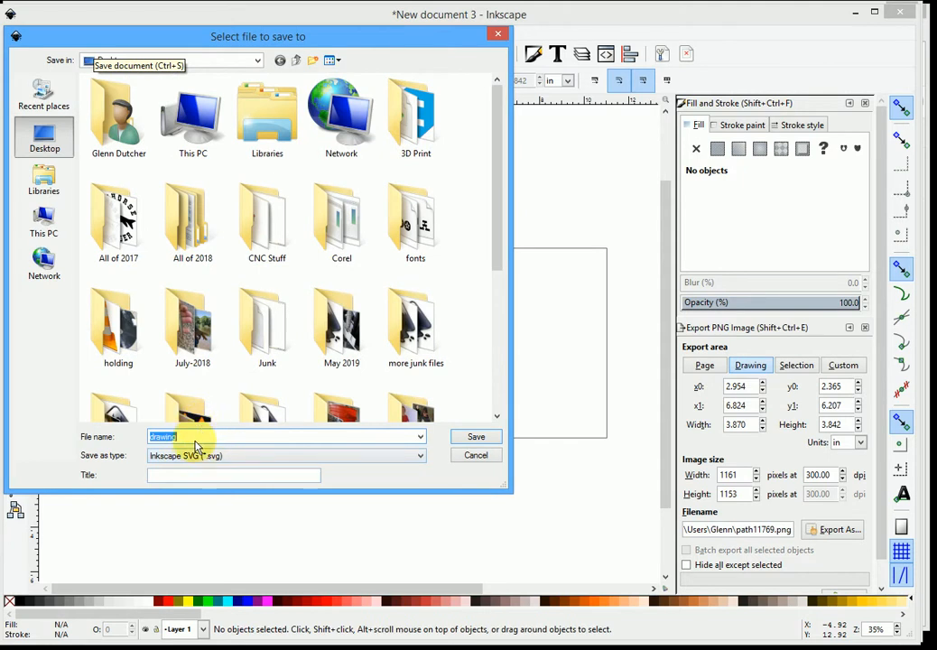
{"action": "double_click", "coordinate": [197, 440]}
{"action": "type", "text": "b"}
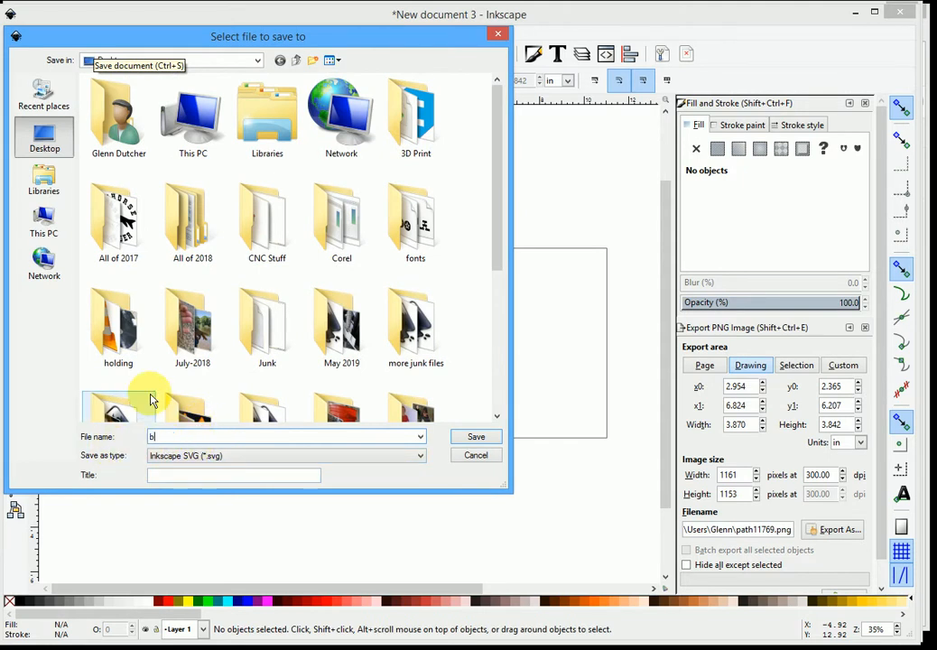
{"action": "type", "text": "ox"}
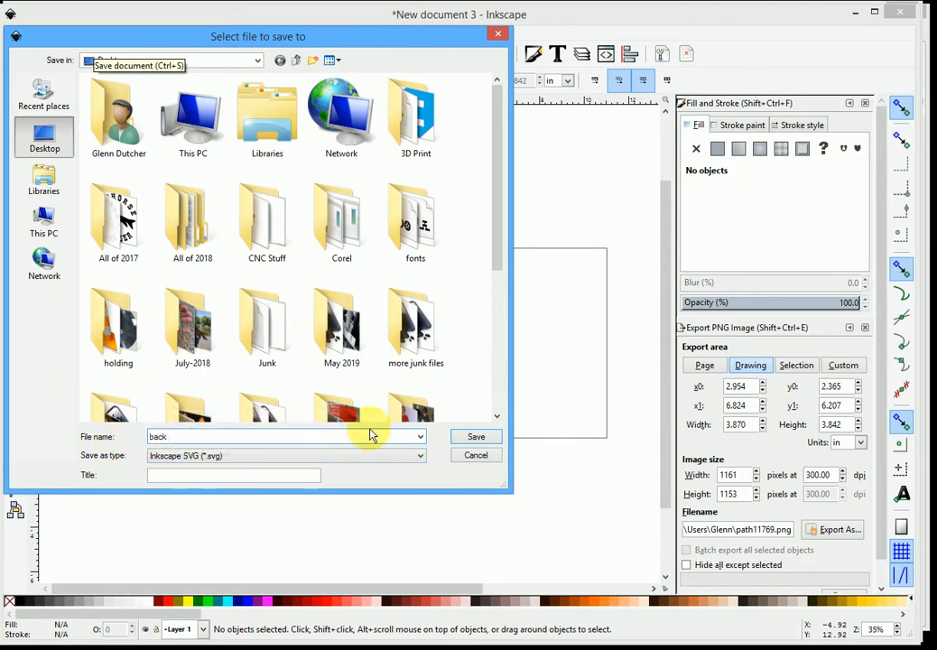
{"action": "left_click", "coordinate": [470, 436]}
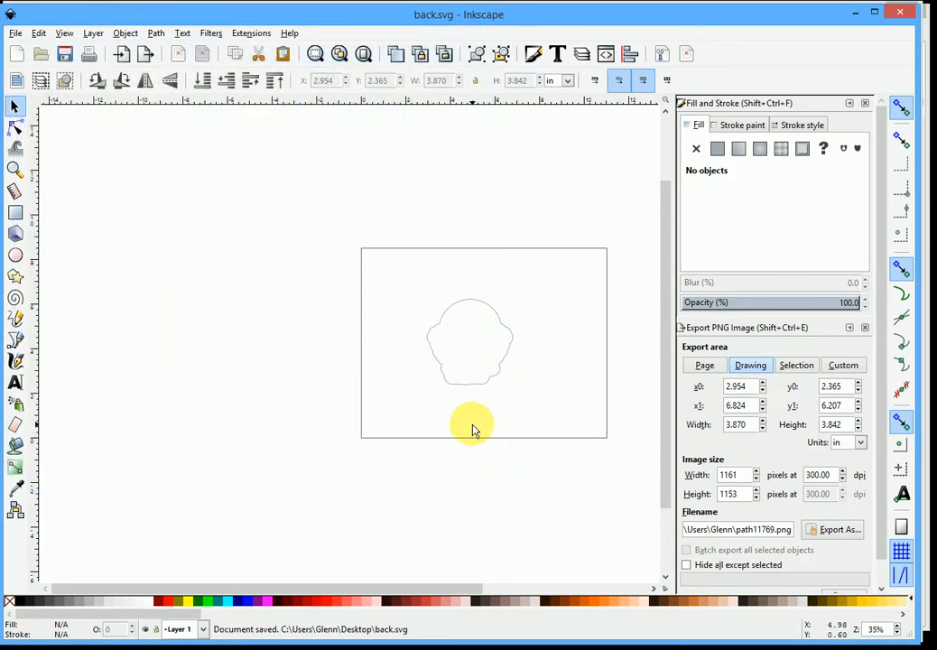
Replace the silhouette outline in the back document with a copy of the Priss & Pearls logo from the original document
{"action": "left_click", "coordinate": [467, 387]}
{"action": "key", "text": "Delete"}
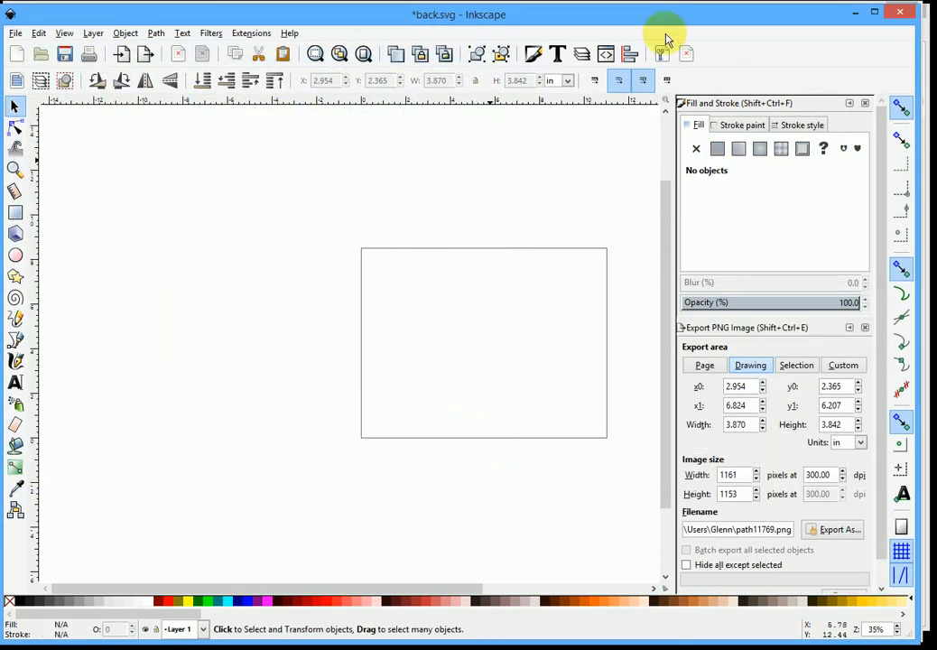
{"action": "left_click_drag", "start_coordinate": [694, 20], "coordinate": [680, 43]}
{"action": "left_click", "coordinate": [665, 20]}
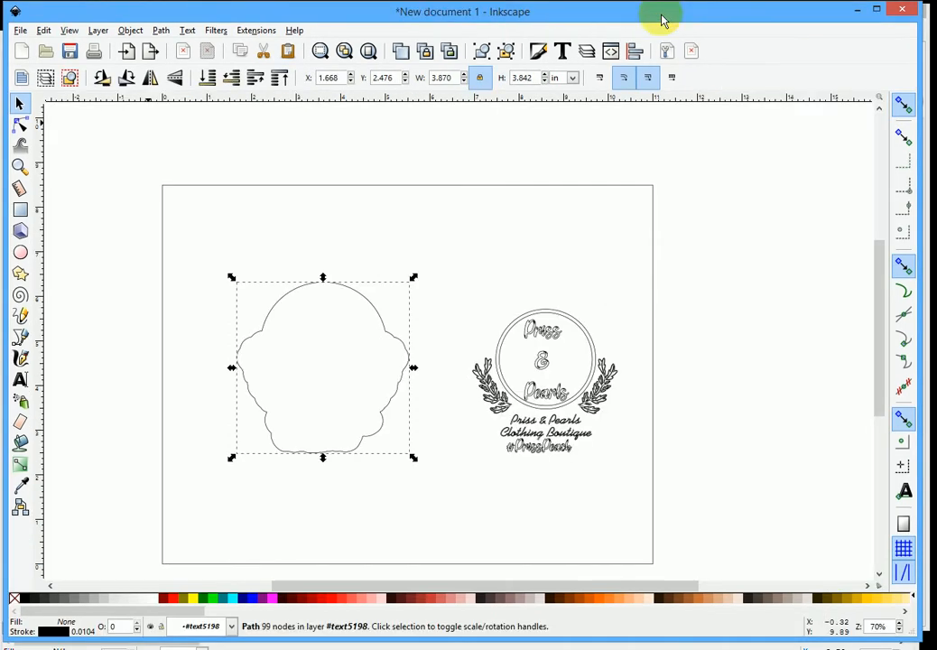
{"action": "left_click", "coordinate": [598, 361]}
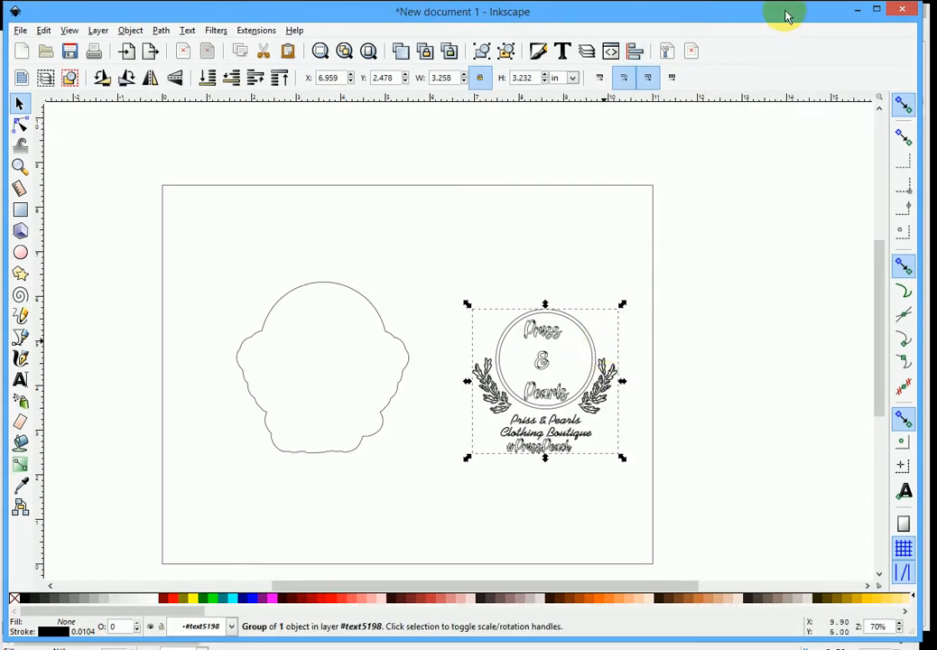
{"action": "left_click_drag", "start_coordinate": [786, 17], "coordinate": [787, 63]}
{"action": "left_click", "coordinate": [630, 43]}
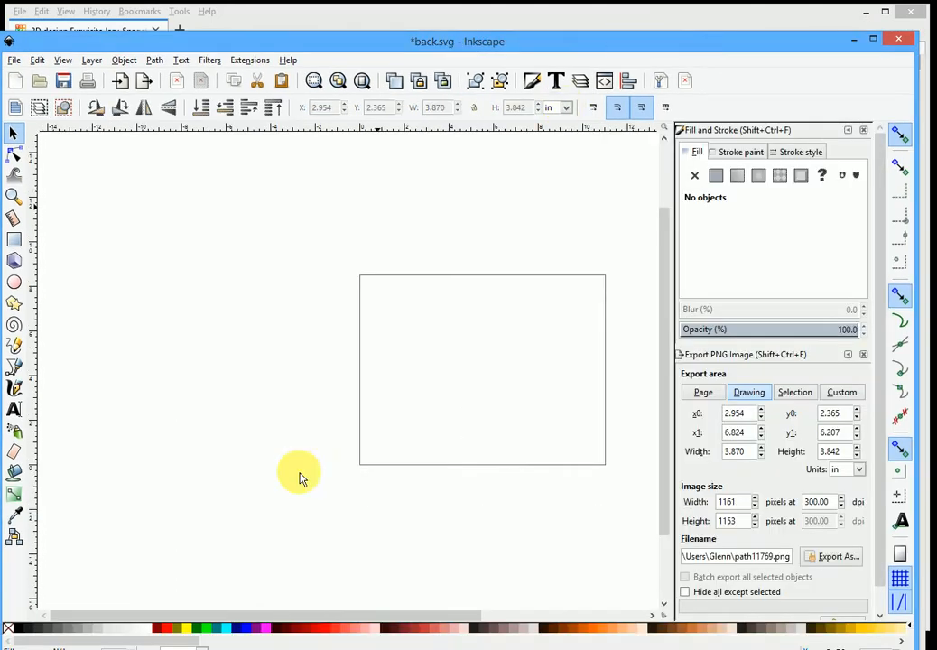
{"action": "key", "text": "ctrl+v"}
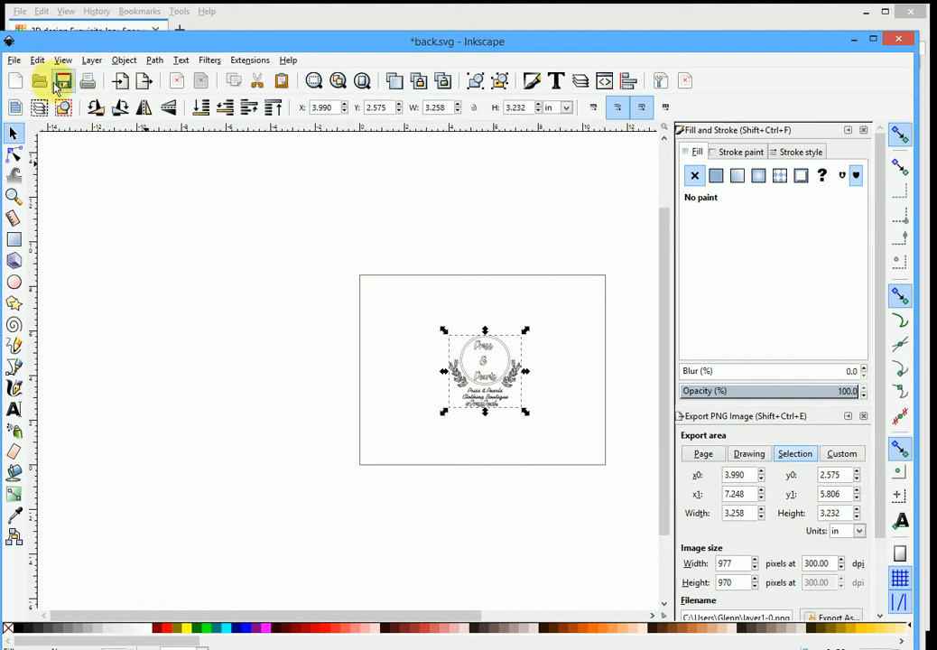
Save the logo document to the Desktop as a separate Inkscape SVG named front
{"action": "left_click", "coordinate": [15, 60]}
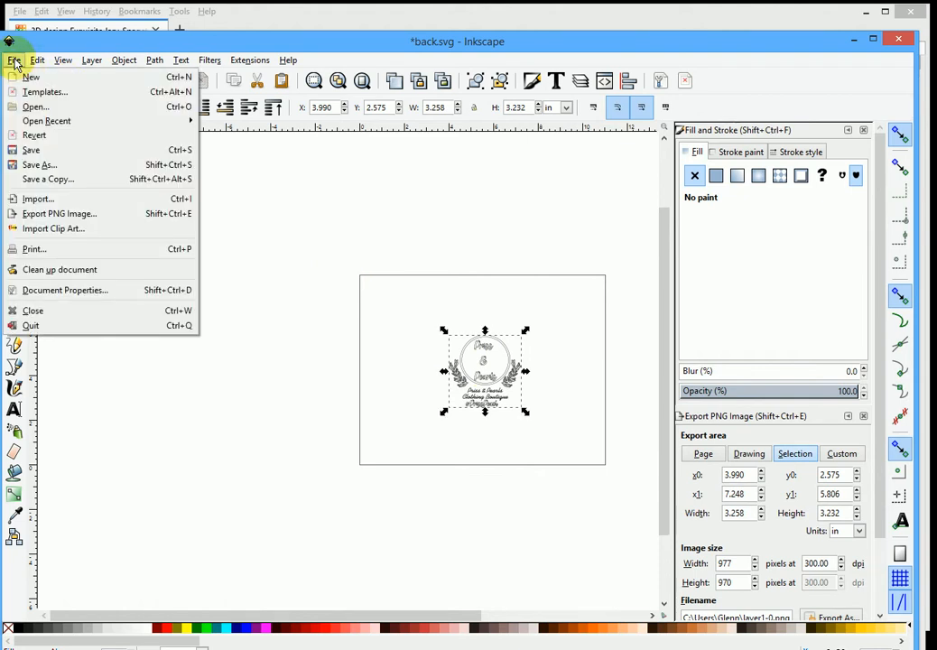
{"action": "left_click", "coordinate": [46, 165]}
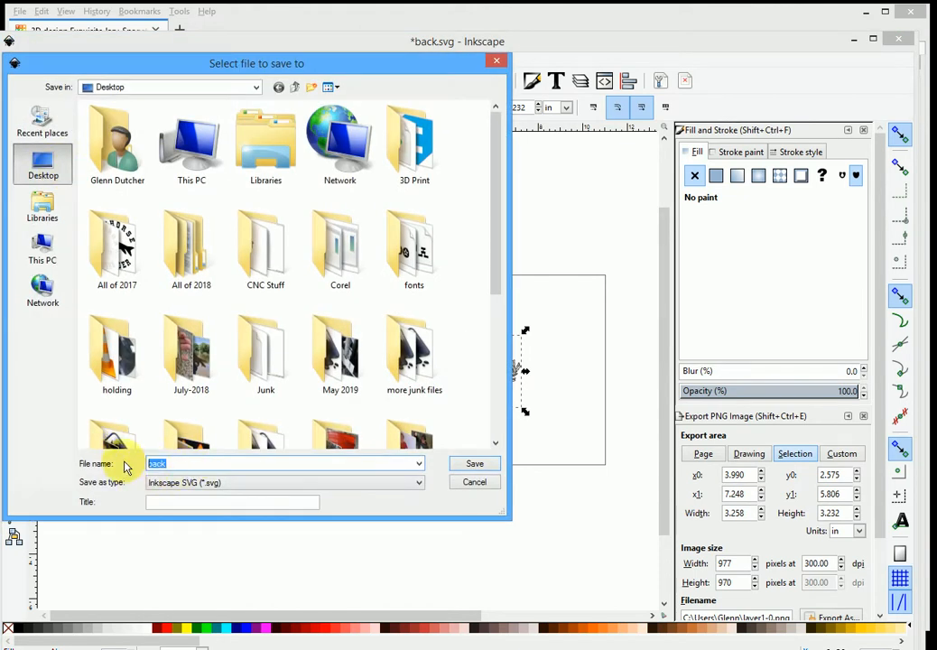
{"action": "type", "text": "front"}
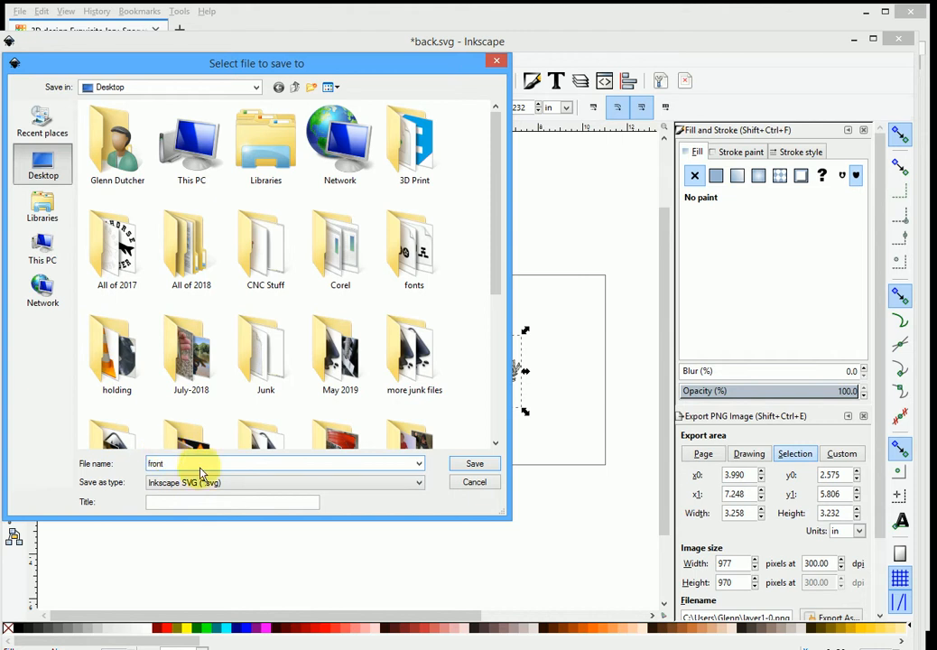
{"action": "left_click", "coordinate": [459, 465]}
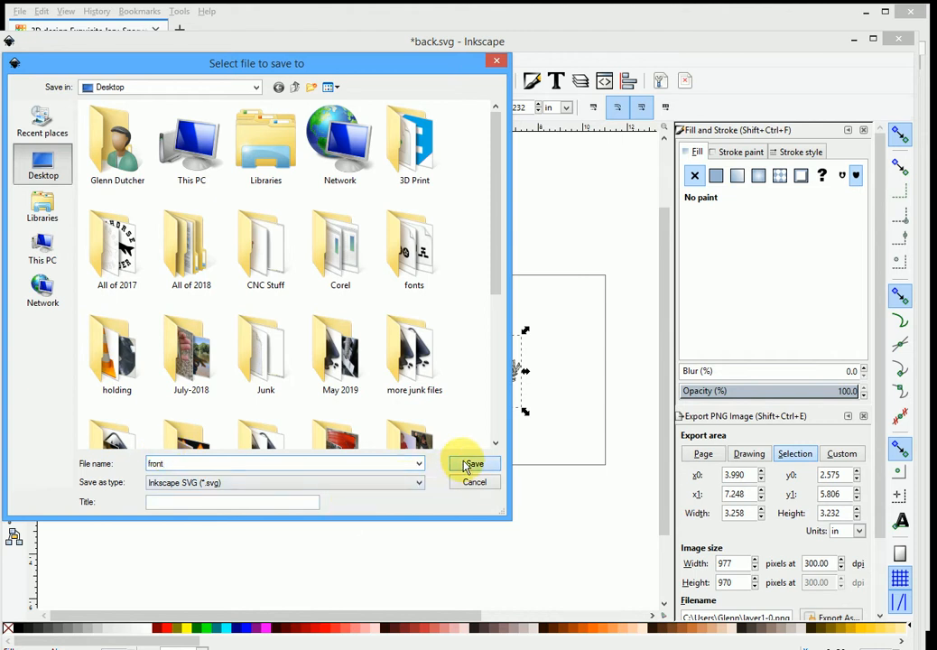
{"action": "left_click", "coordinate": [452, 346]}
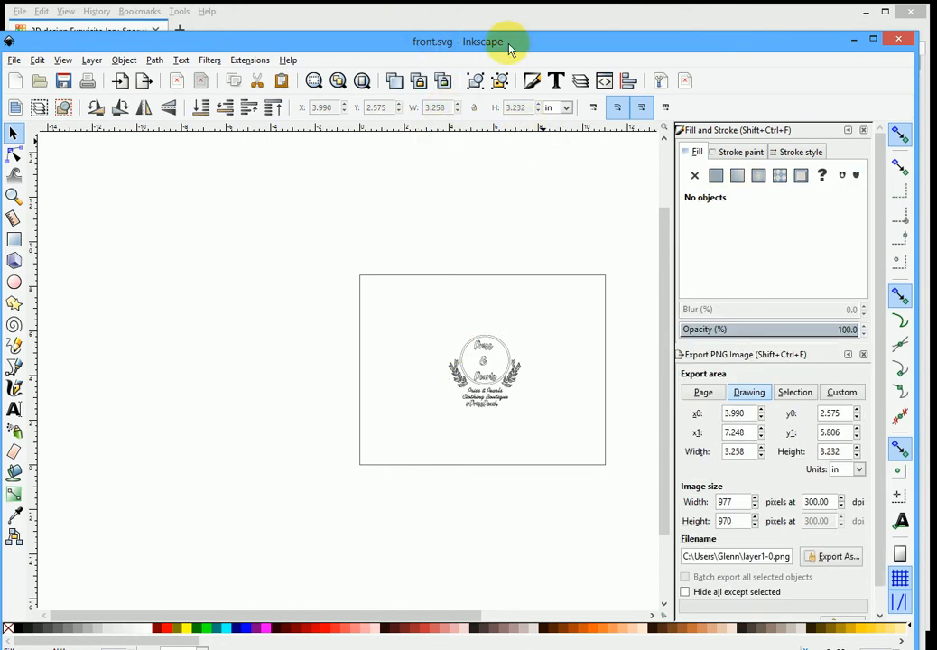
Return to the original document, select the silhouette outline and switch its size units to mm
{"action": "left_click", "coordinate": [853, 41]}
{"action": "left_click", "coordinate": [485, 384]}
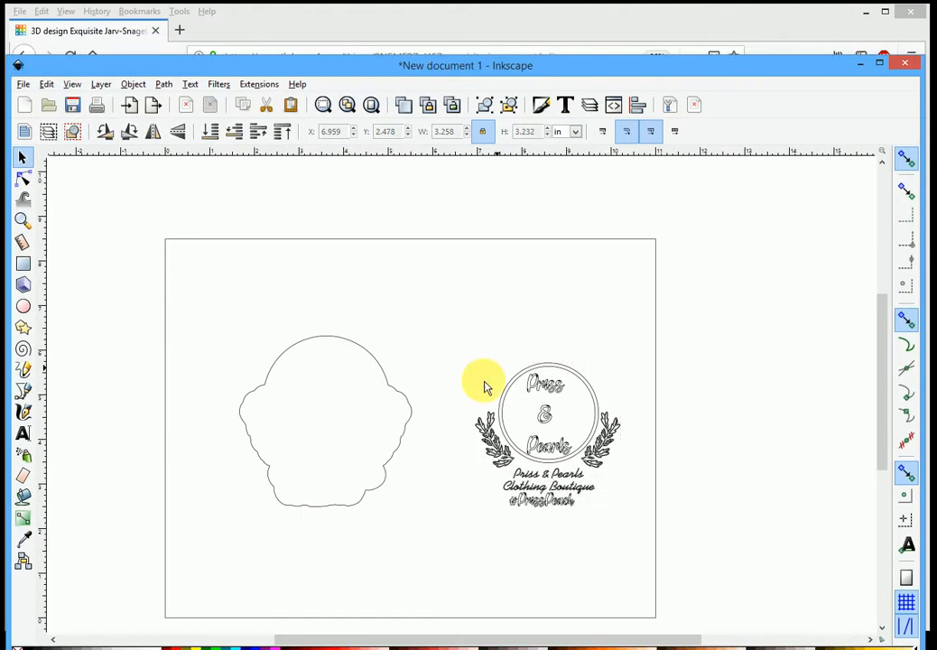
{"action": "left_click", "coordinate": [385, 382]}
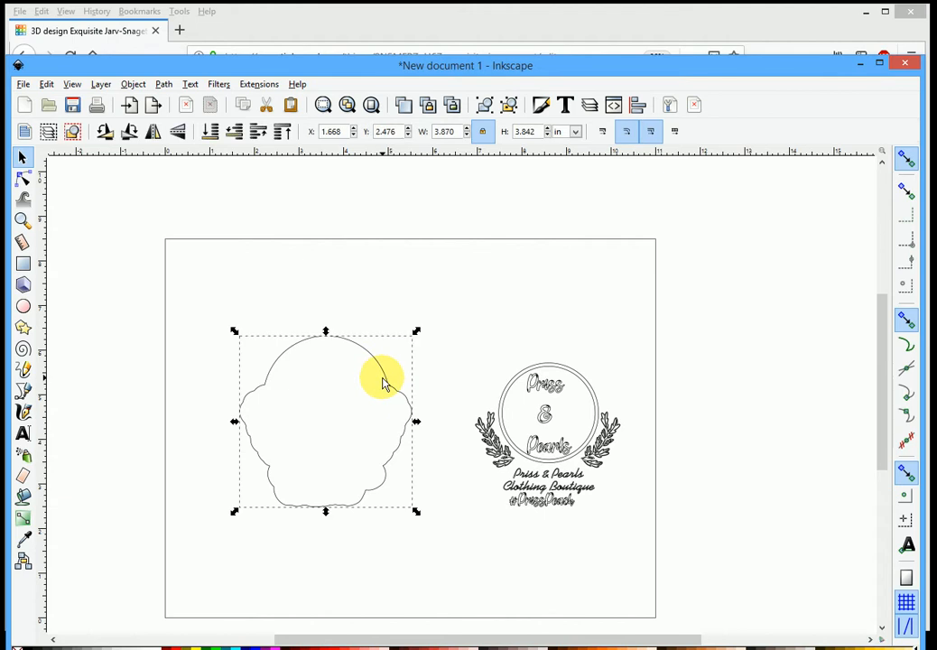
{"action": "left_click", "coordinate": [573, 133]}
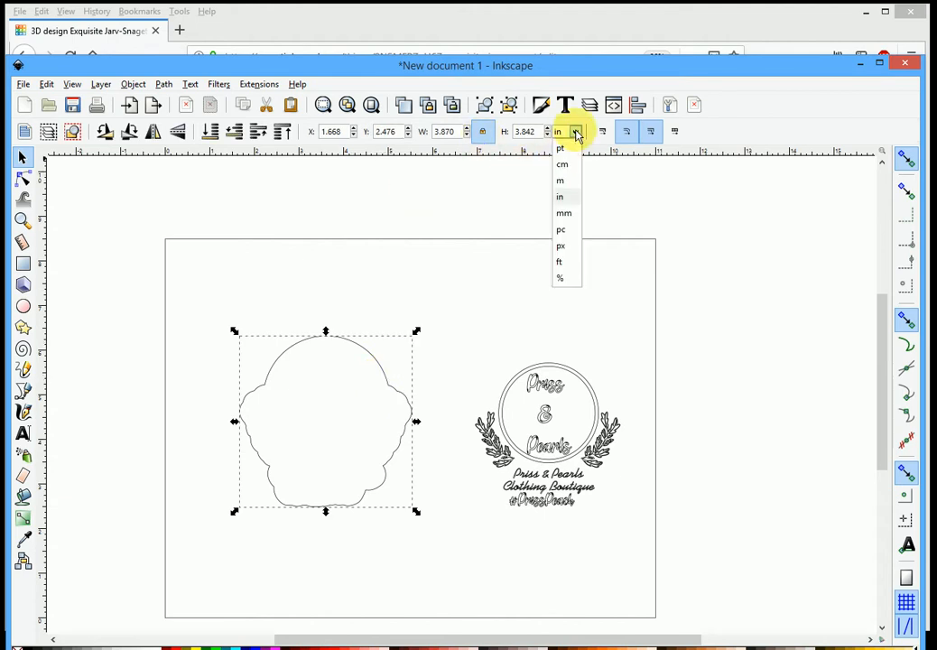
{"action": "left_click", "coordinate": [566, 214]}
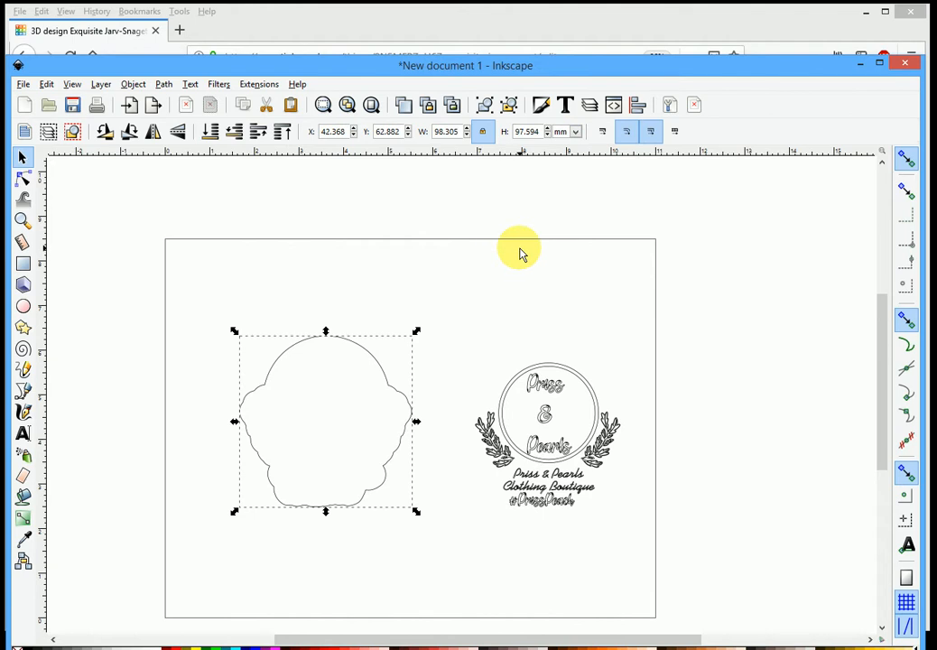
Switch to Tinkercad and import back.svg at scale 100, centered on the artboard
{"action": "left_click", "coordinate": [476, 32]}
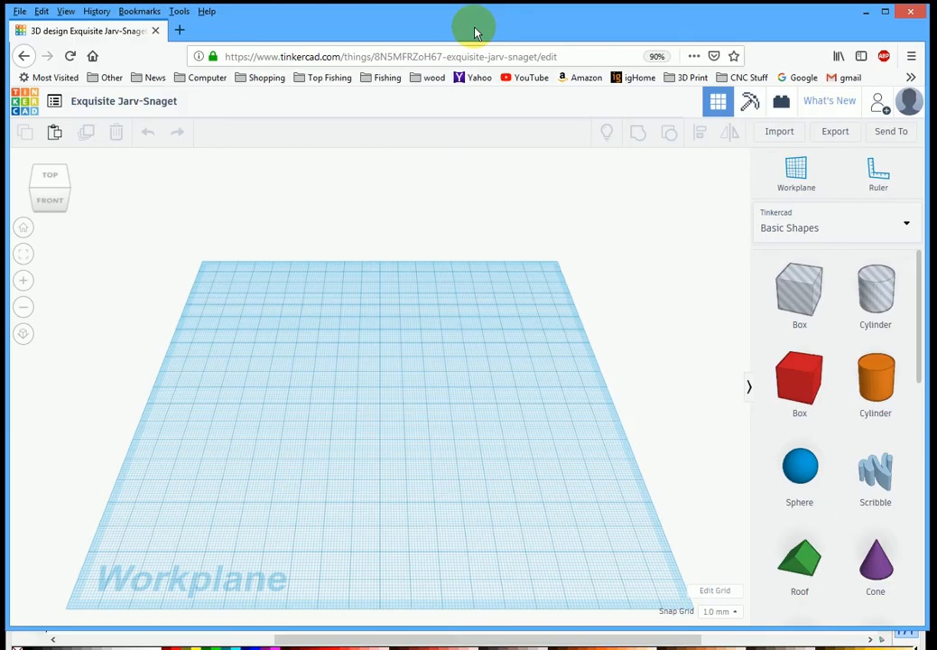
{"action": "left_click", "coordinate": [780, 134]}
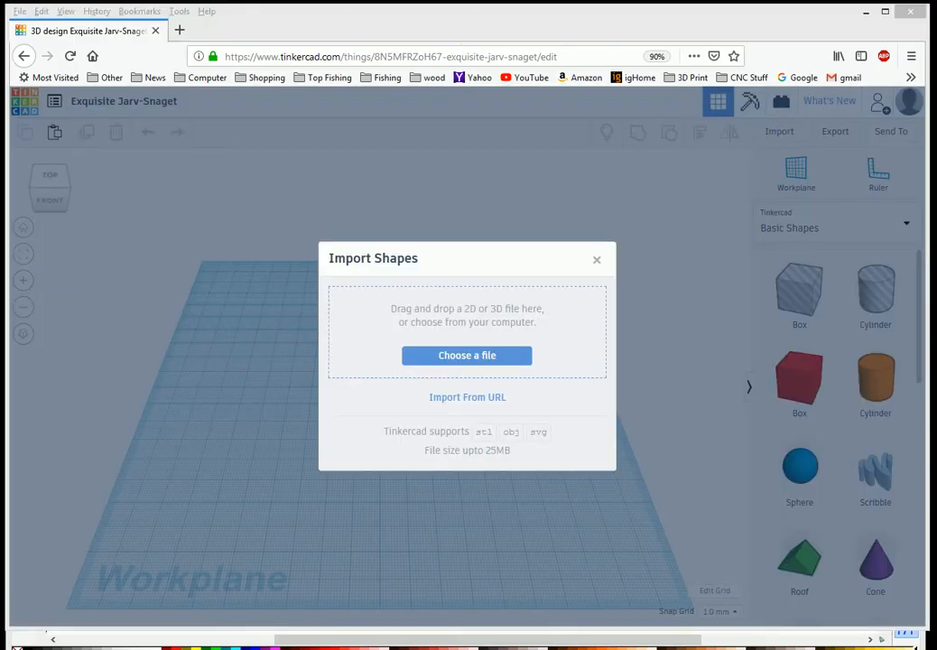
{"action": "left_click_drag", "start_coordinate": [508, 366], "coordinate": [478, 339]}
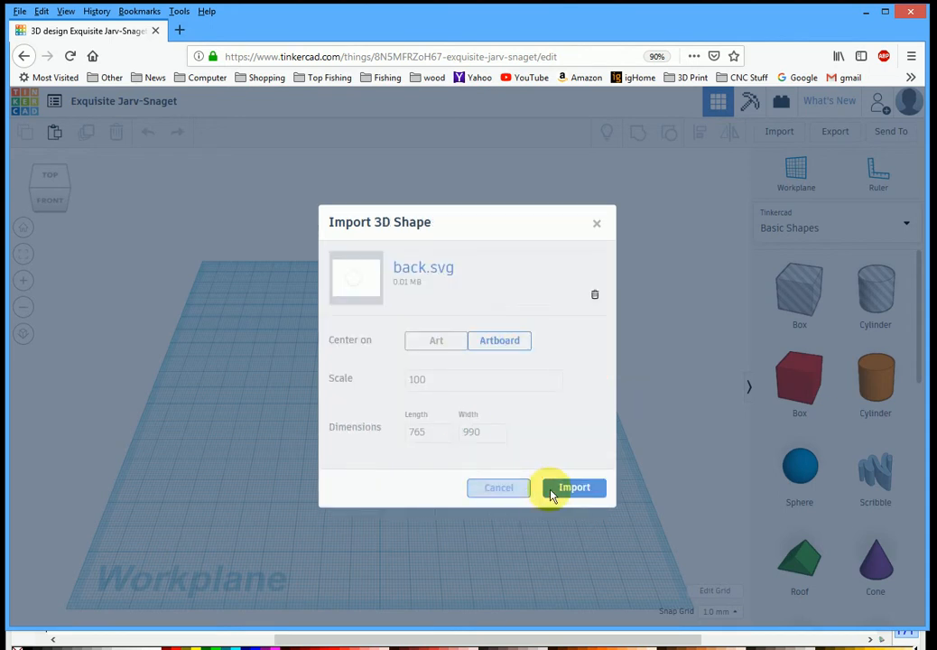
{"action": "left_click", "coordinate": [568, 487]}
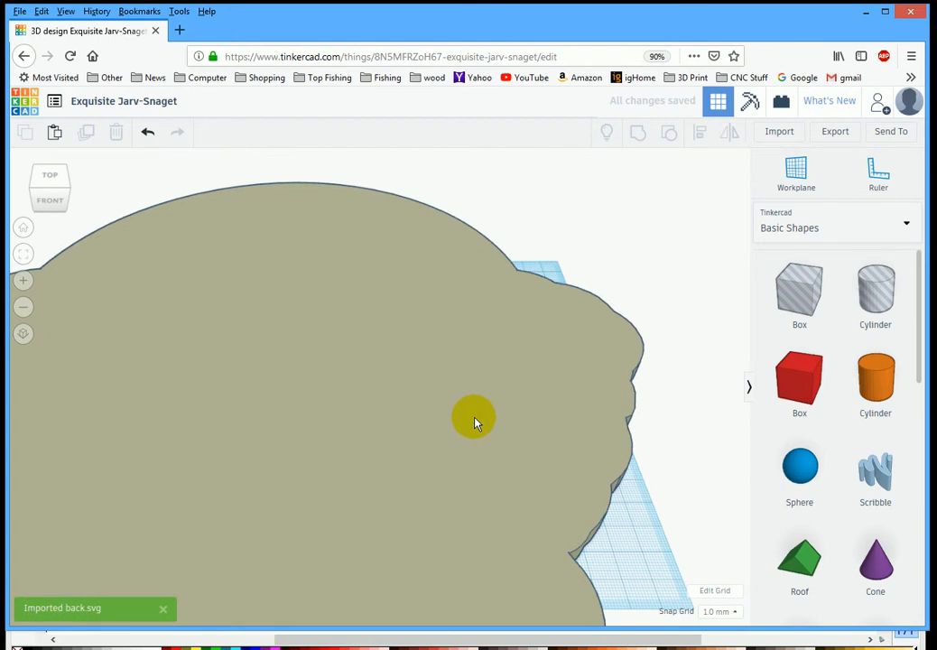
Select the imported shape and check the original silhouette's width in Inkscape against it
{"action": "scroll", "coordinate": [474, 422], "scroll_direction": "down", "scroll_amount": 5}
{"action": "scroll", "coordinate": [474, 421], "scroll_direction": "up", "scroll_amount": 1}
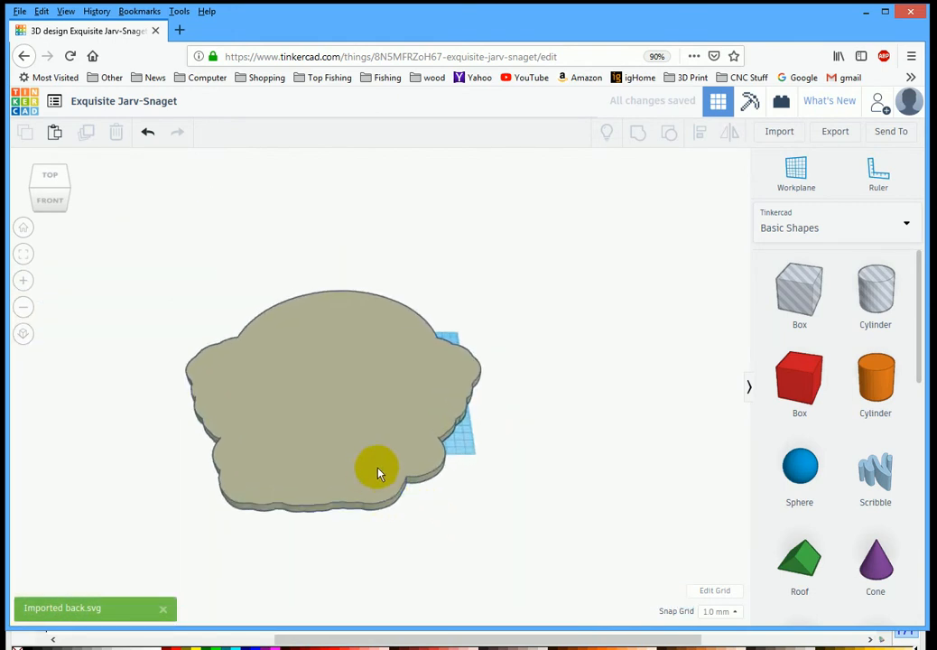
{"action": "left_click", "coordinate": [380, 474]}
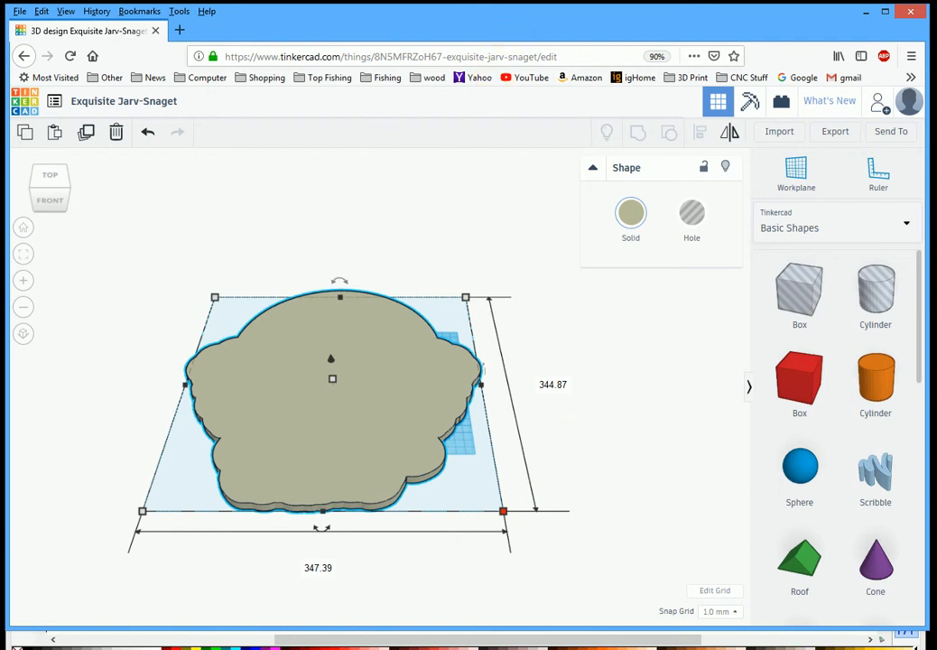
{"action": "left_click", "coordinate": [869, 639]}
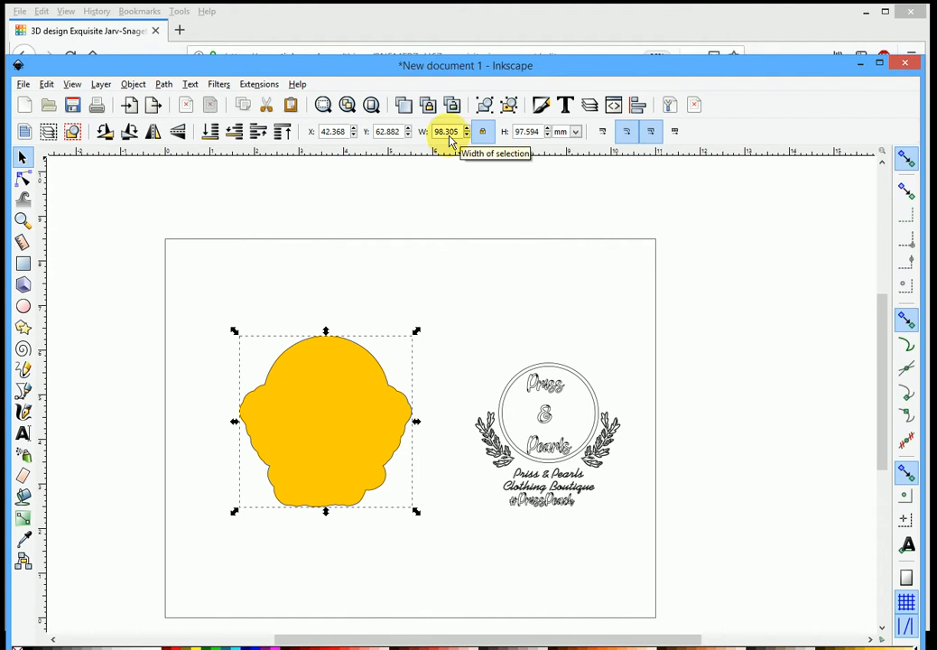
{"action": "left_click", "coordinate": [443, 33]}
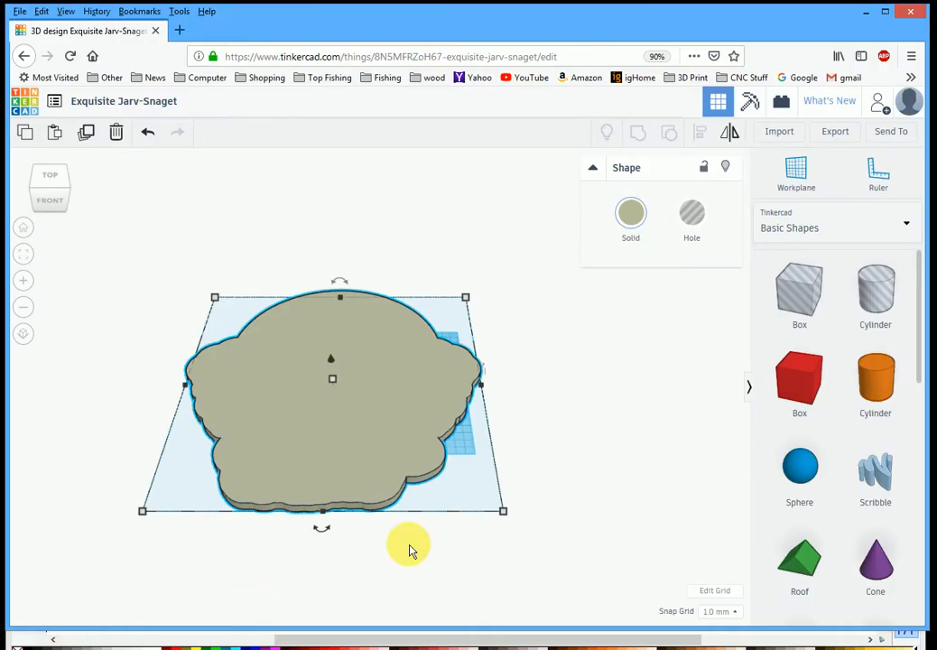
Set the imported shape's width to 983 mm and inspect the resized shape
{"action": "mouse_move", "coordinate": [503, 513]}
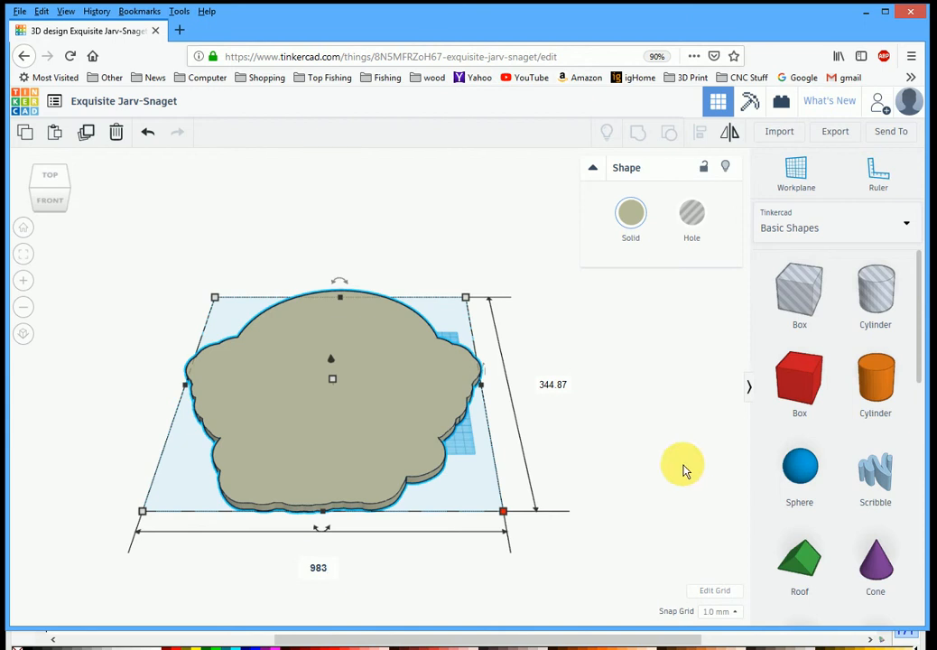
{"action": "key", "text": "Return"}
{"action": "key", "text": "f"}
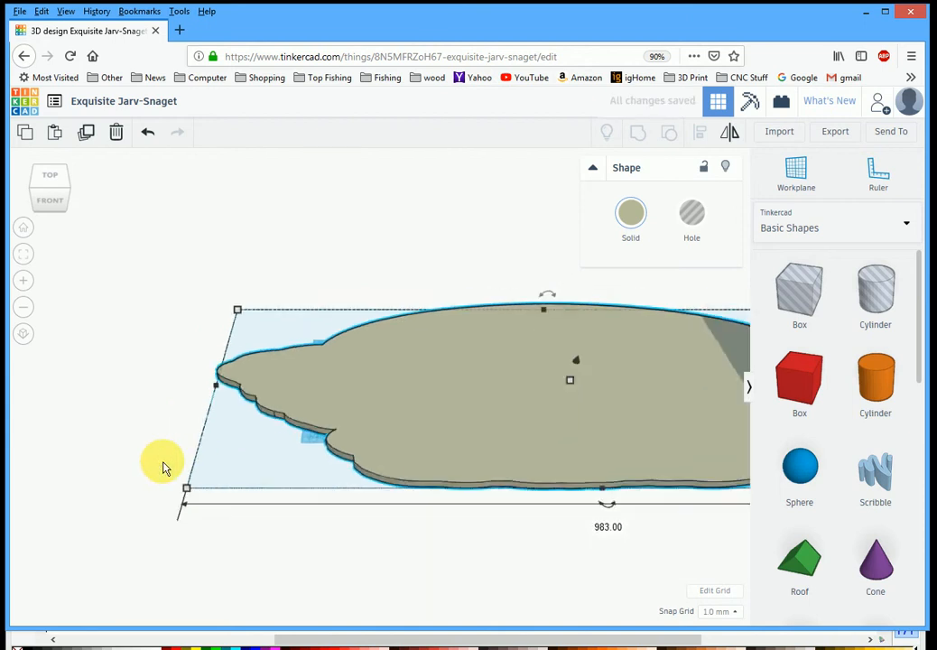
{"action": "scroll", "coordinate": [530, 502], "scroll_direction": "up", "scroll_amount": 3}
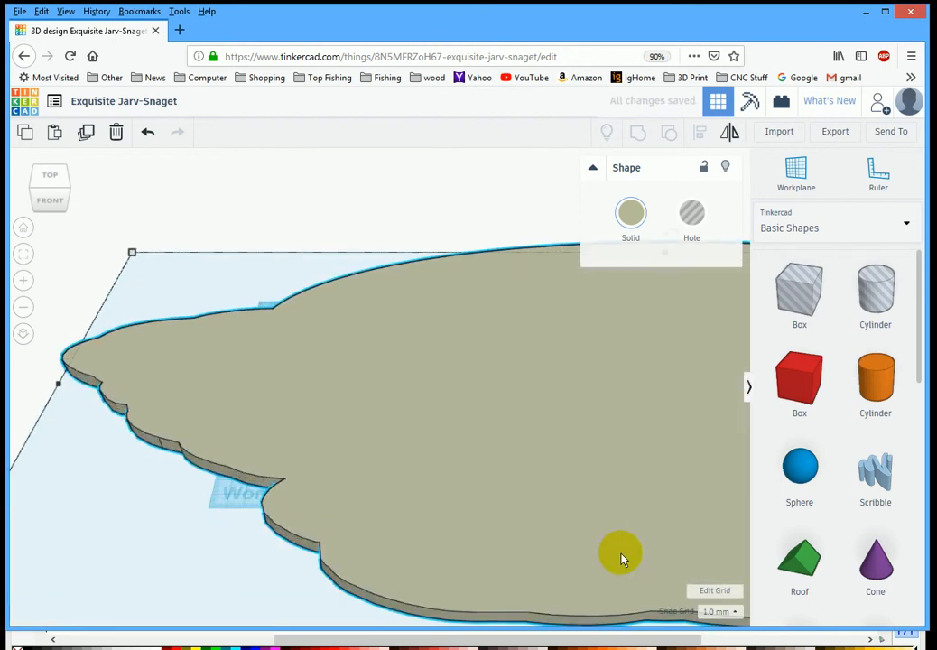
{"action": "scroll", "coordinate": [510, 548], "scroll_direction": "down", "scroll_amount": 1}
{"action": "scroll", "coordinate": [578, 578], "scroll_direction": "down", "scroll_amount": 2}
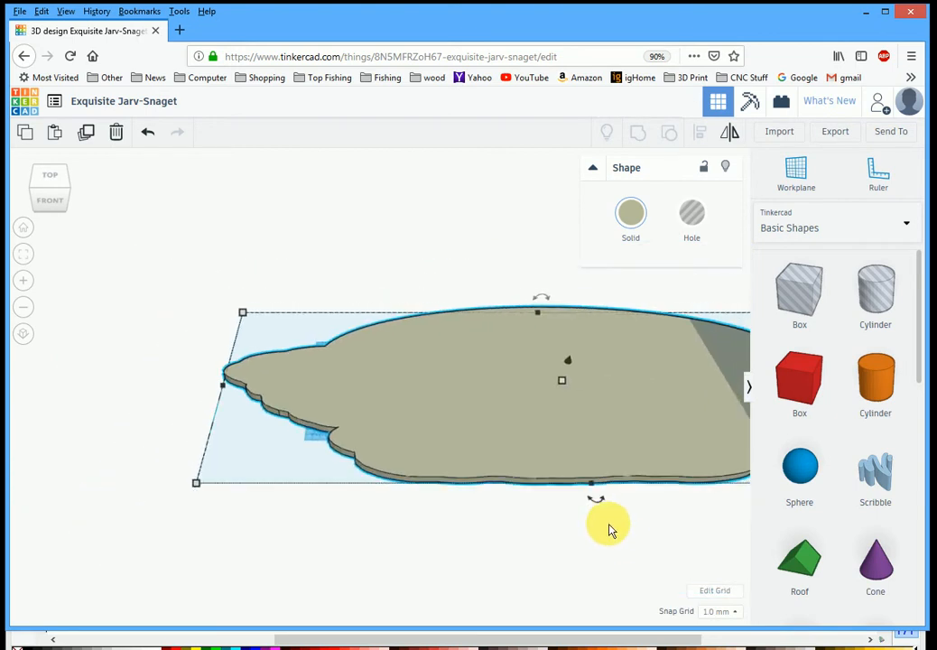
Set the shape's width to 98.3 mm and move it about 696 mm left onto the workplane
{"action": "left_click", "coordinate": [196, 483]}
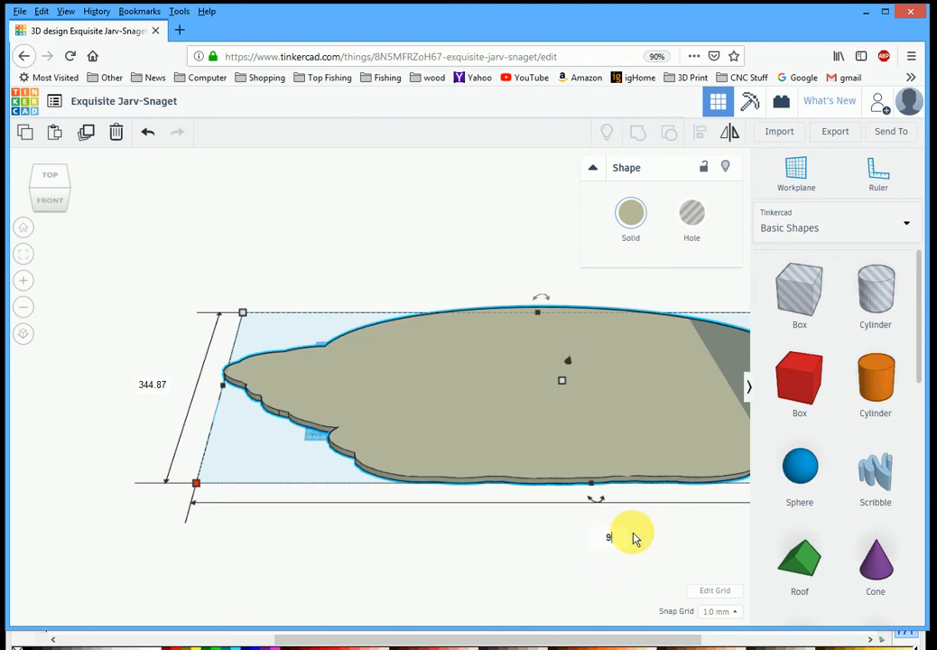
{"action": "key", "text": "Return"}
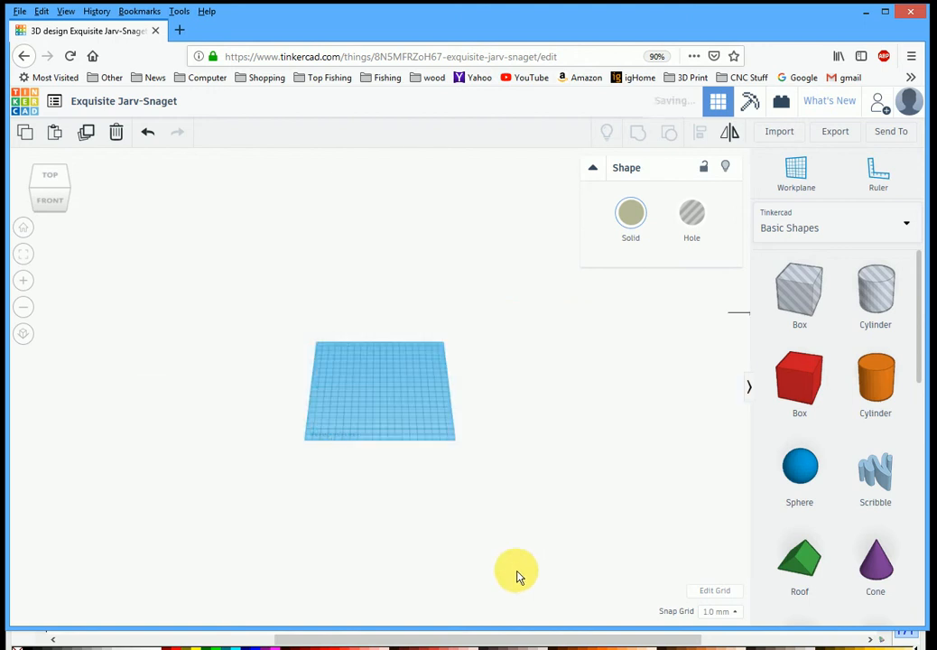
{"action": "scroll", "coordinate": [422, 470], "scroll_direction": "up", "scroll_amount": 5}
{"action": "scroll", "coordinate": [422, 471], "scroll_direction": "down", "scroll_amount": 8}
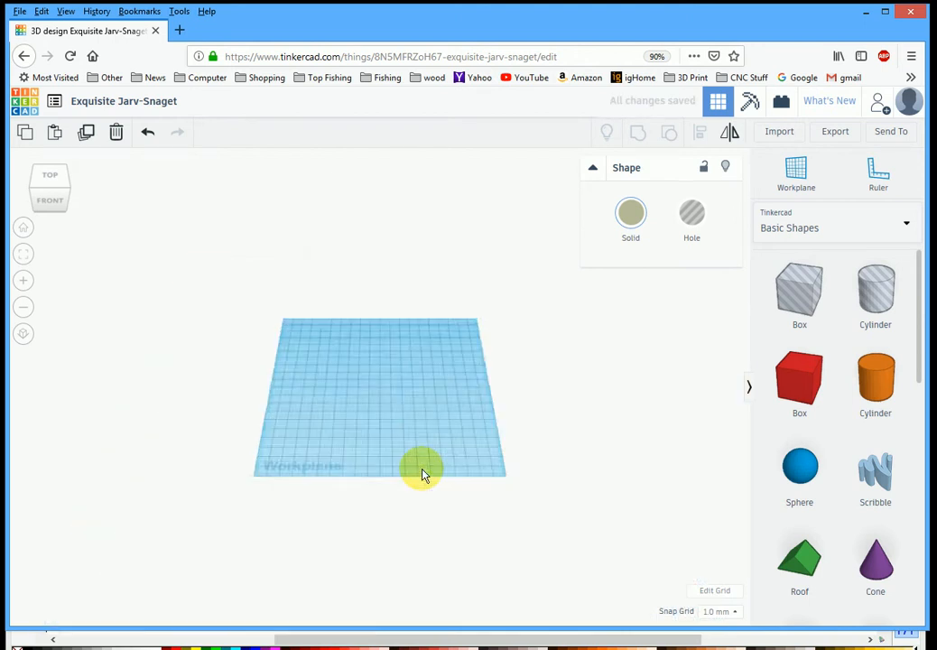
{"action": "scroll", "coordinate": [423, 474], "scroll_direction": "down", "scroll_amount": 3}
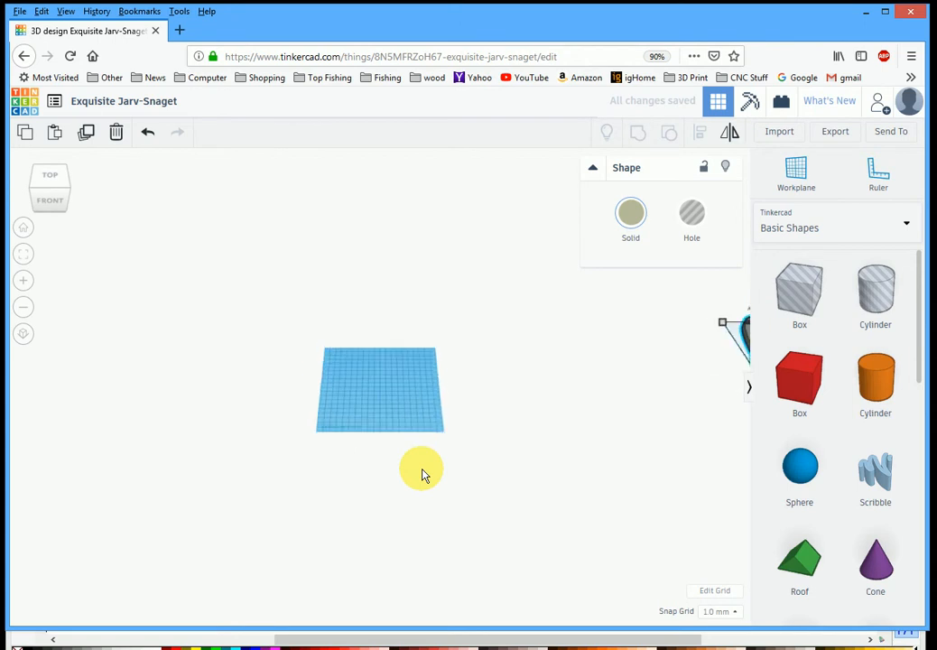
{"action": "left_click_drag", "start_coordinate": [686, 388], "coordinate": [383, 418]}
{"action": "scroll", "coordinate": [383, 422], "scroll_direction": "up", "scroll_amount": 4}
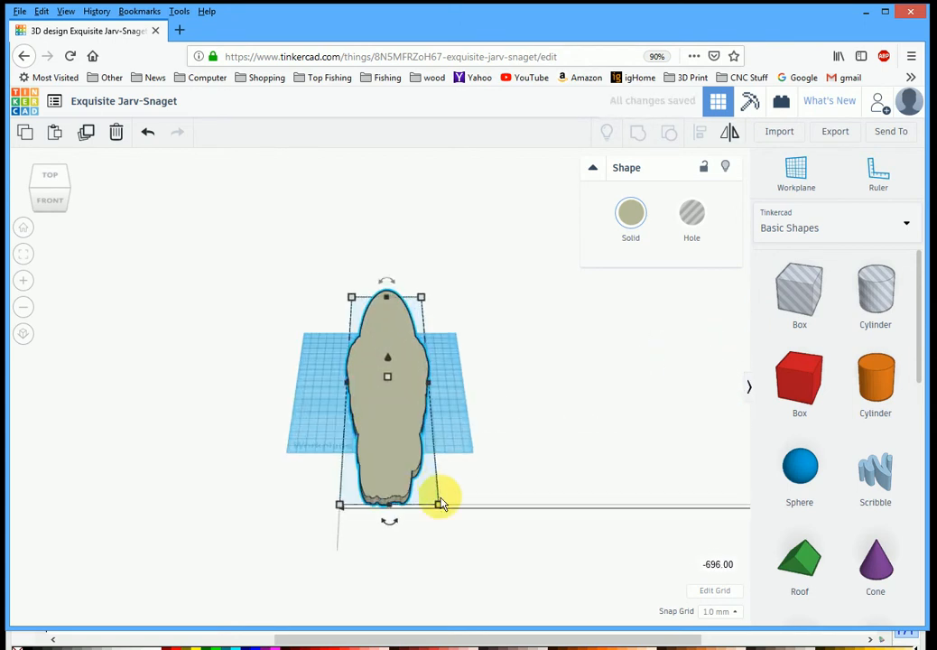
Set the backing shape's length to 97.5 mm
{"action": "left_click", "coordinate": [443, 508]}
{"action": "left_click", "coordinate": [418, 498]}
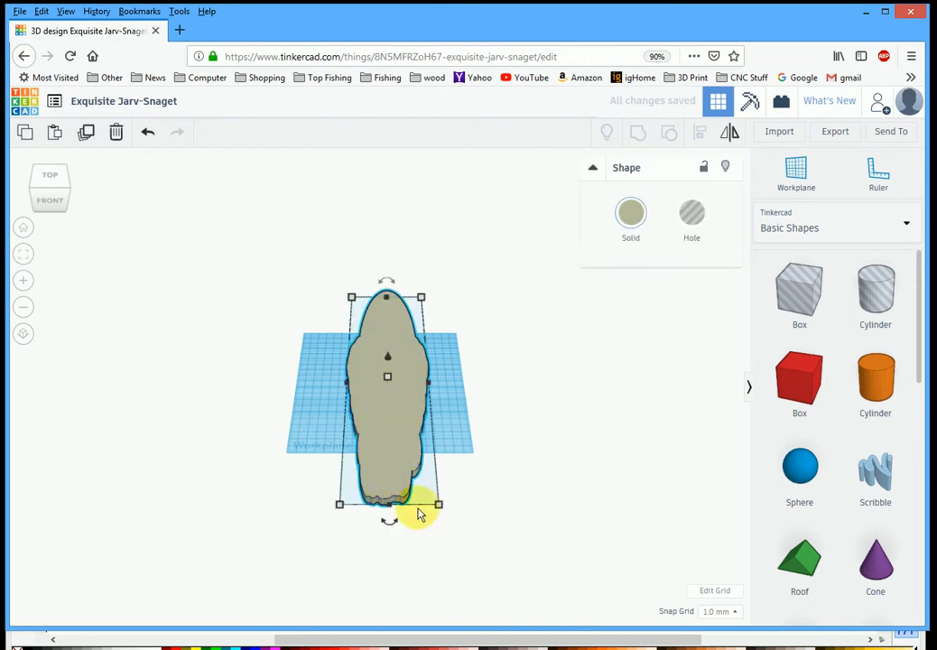
{"action": "left_click", "coordinate": [502, 388]}
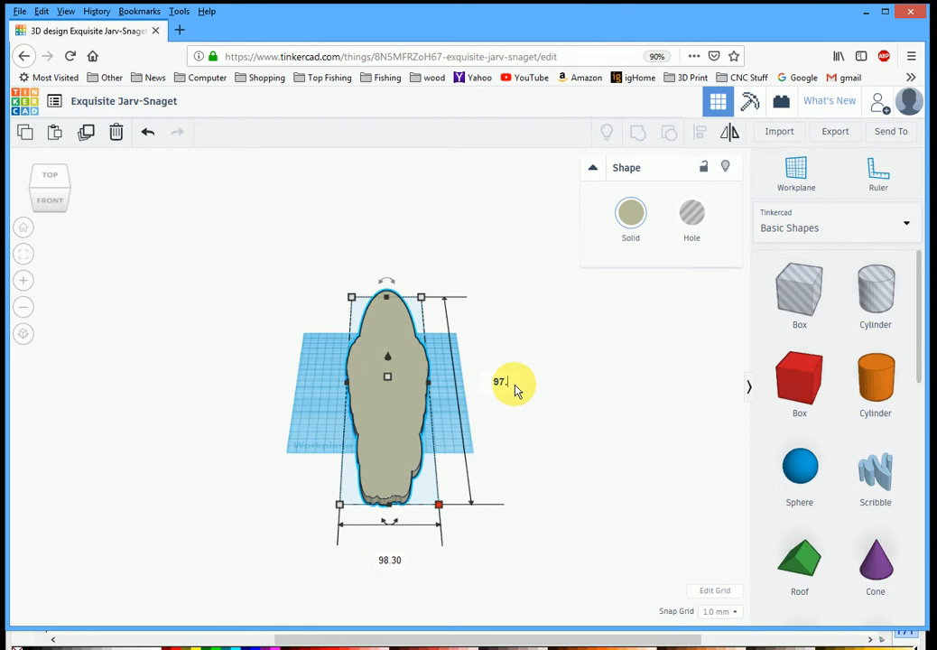
{"action": "type", "text": "97.5"}
{"action": "key", "text": "Return"}
Move the resized backing shape forward so it lies fully within the workplane
{"action": "left_click", "coordinate": [415, 356]}
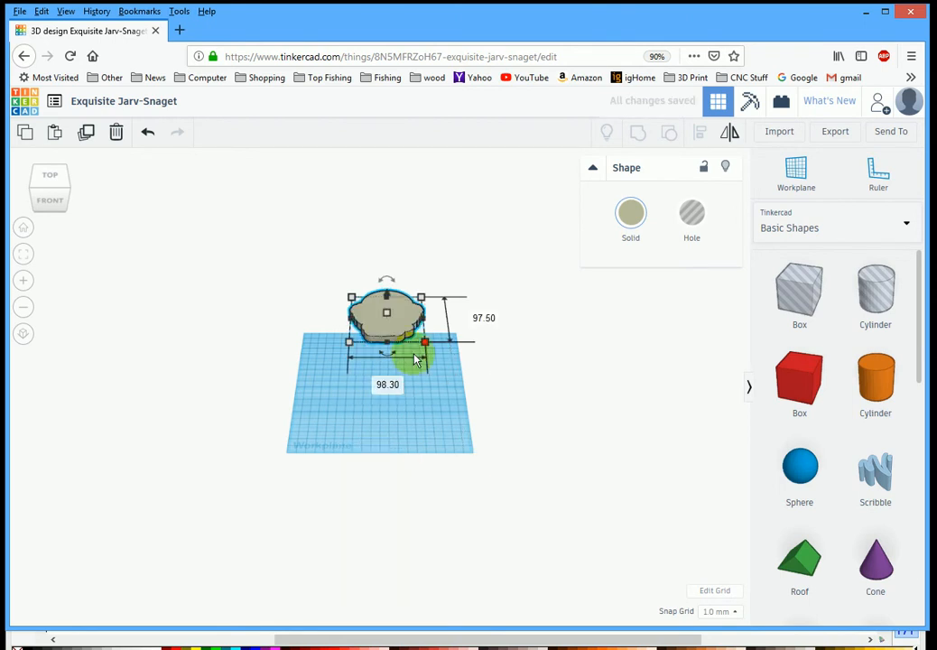
{"action": "left_click", "coordinate": [373, 352]}
{"action": "left_click_drag", "start_coordinate": [373, 354], "coordinate": [372, 372]}
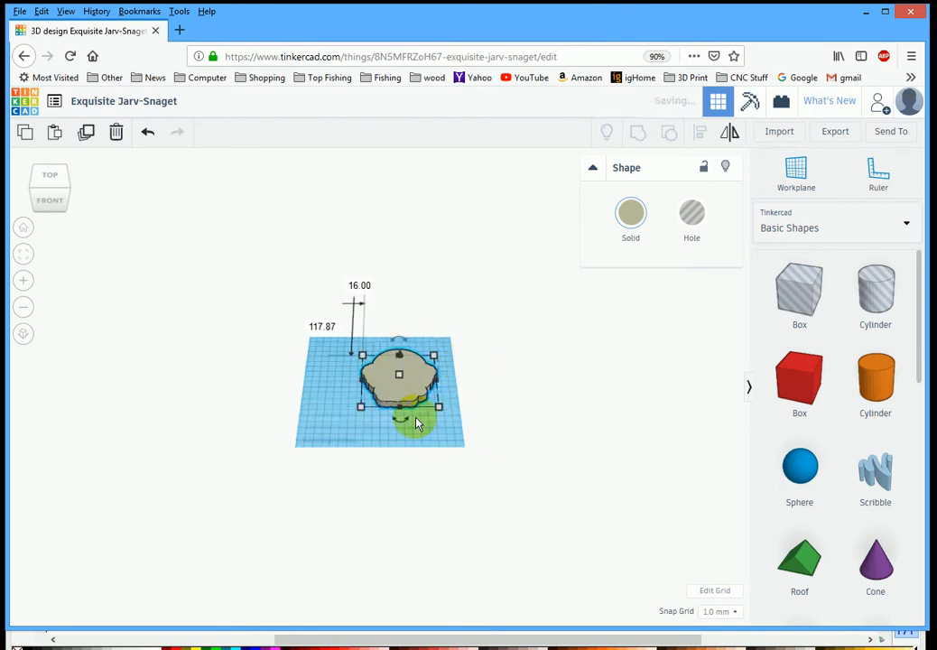
Set the backing shape's height to 3 mm
{"action": "scroll", "coordinate": [411, 442], "scroll_direction": "up", "scroll_amount": 3}
{"action": "left_click_drag", "start_coordinate": [436, 474], "coordinate": [427, 318]}
{"action": "key", "text": "ctrl+z"}
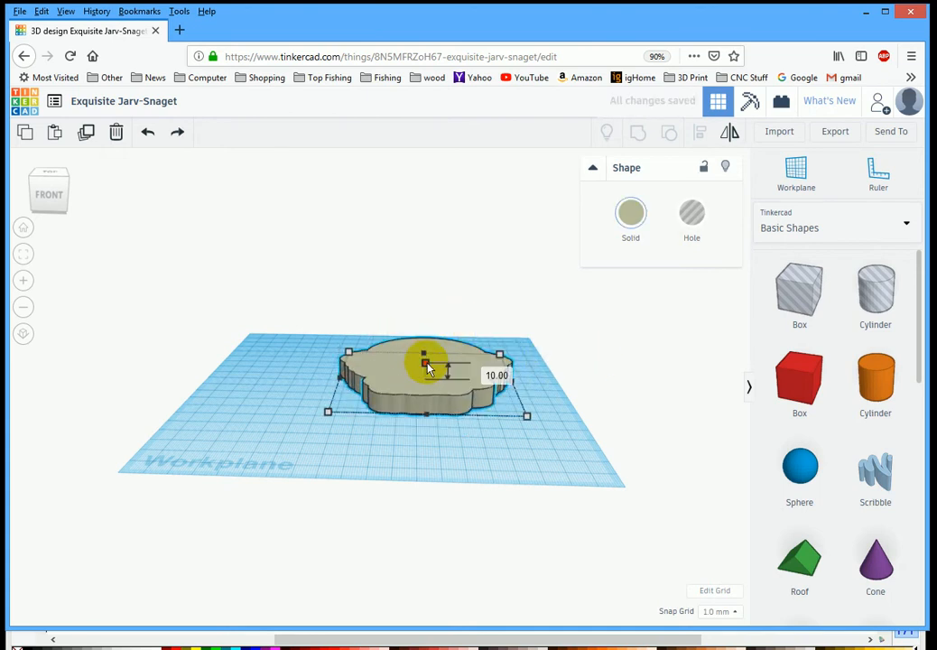
{"action": "left_click_drag", "start_coordinate": [429, 369], "coordinate": [427, 380]}
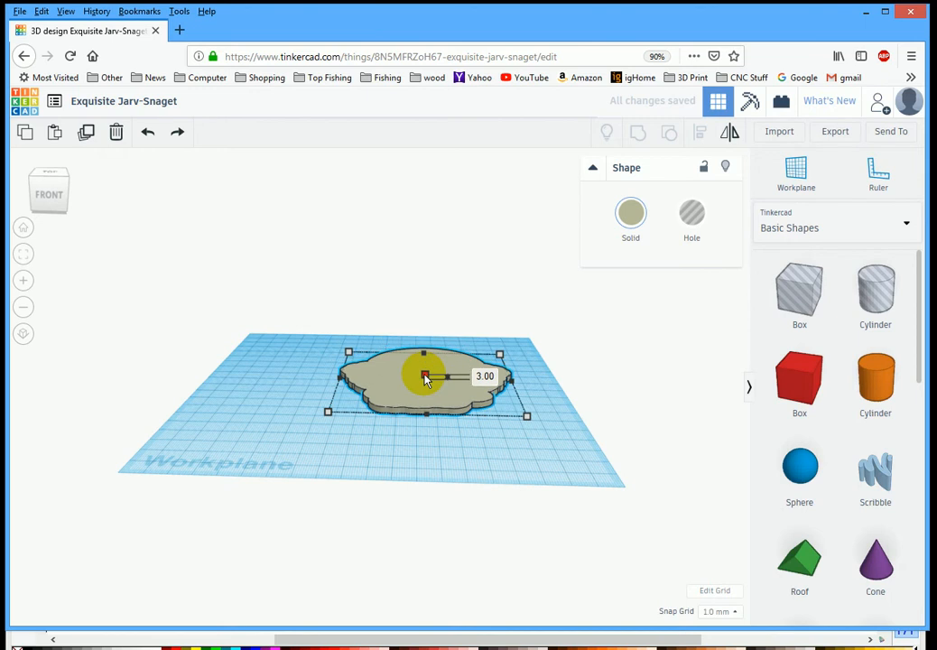
{"action": "left_click", "coordinate": [455, 301]}
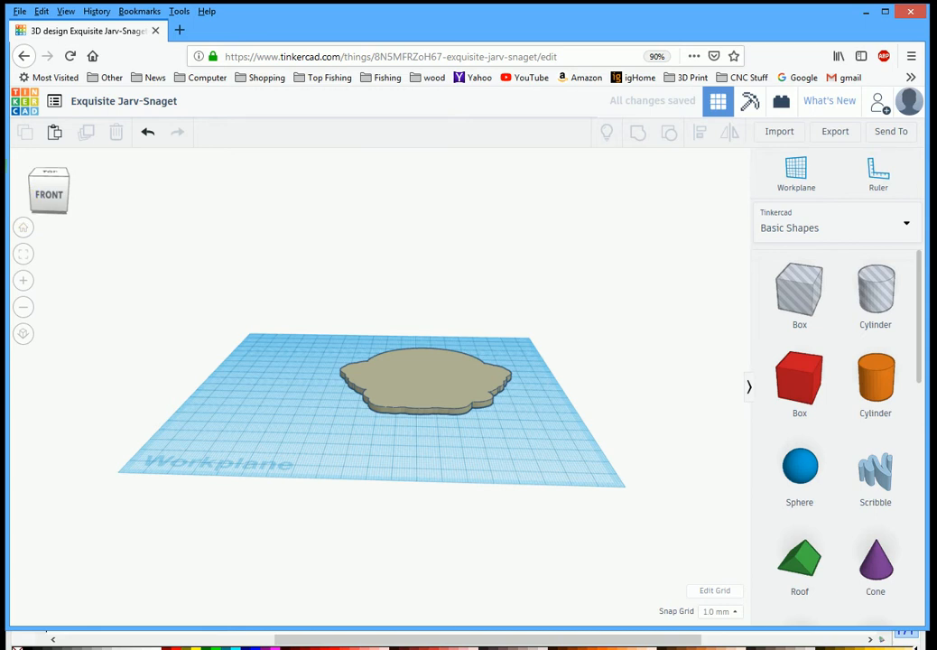
Import front.svg as a 3D shape centred on the artboard at scale 100
{"action": "left_click", "coordinate": [784, 133]}
{"action": "left_click_drag", "start_coordinate": [146, 281], "coordinate": [463, 335]}
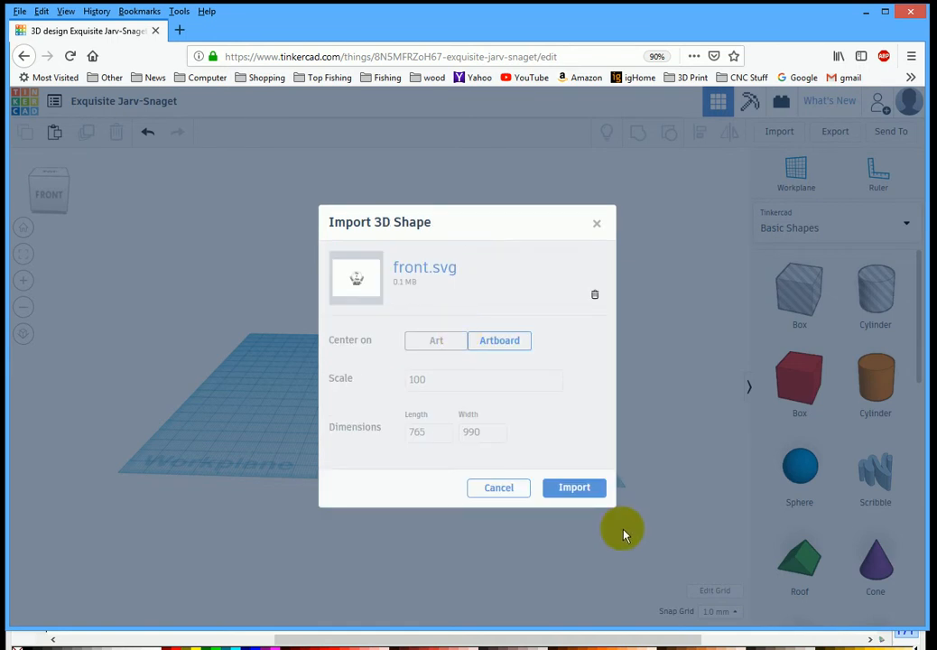
{"action": "left_click", "coordinate": [567, 492]}
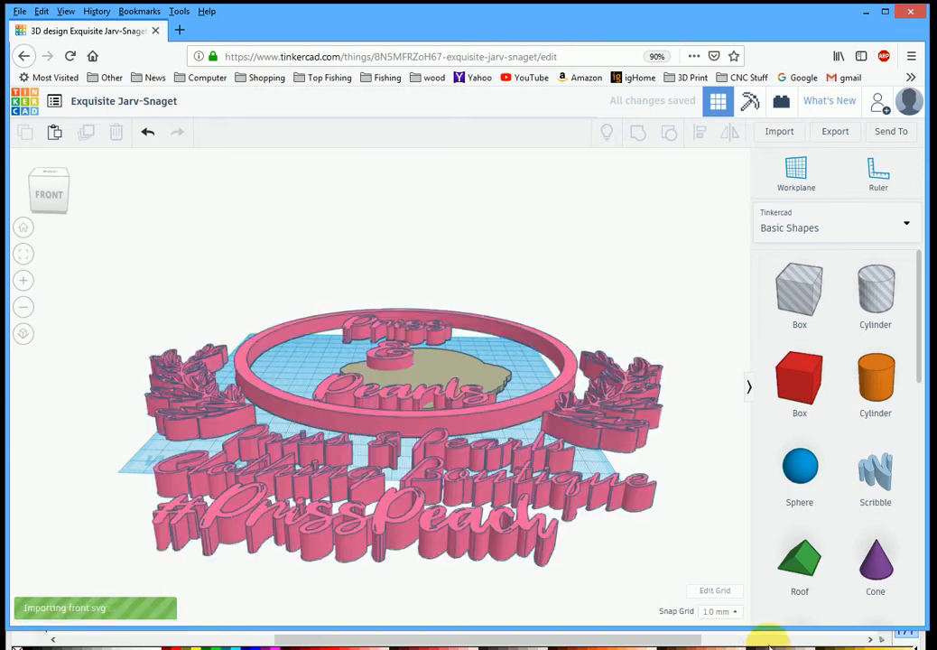
Switch to Inkscape, check the width and height of the Priss & Pearls logo in millimetres, and return to Tinkercad
{"action": "left_click", "coordinate": [769, 645]}
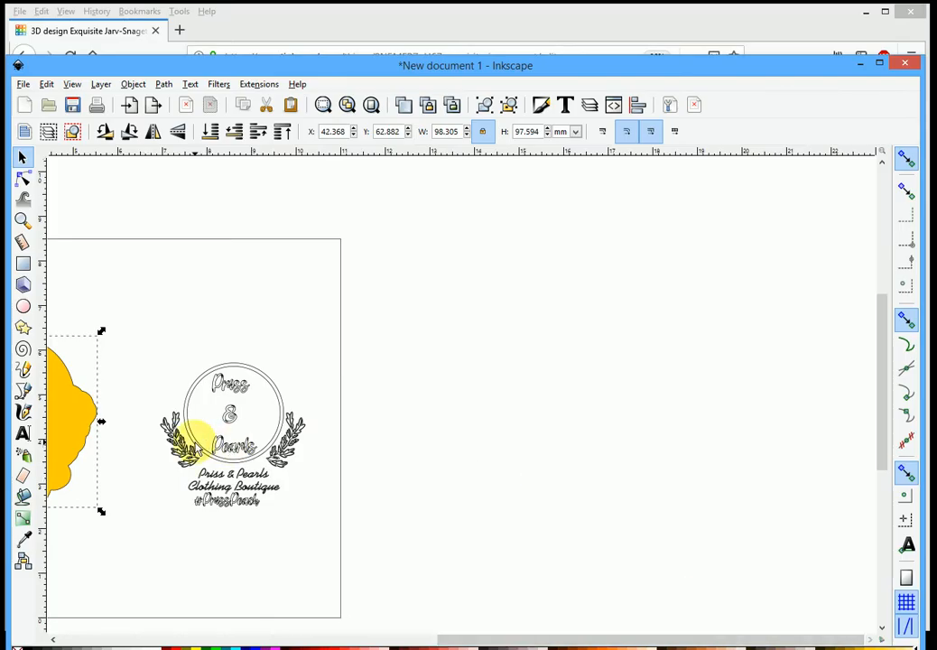
{"action": "left_click", "coordinate": [194, 442]}
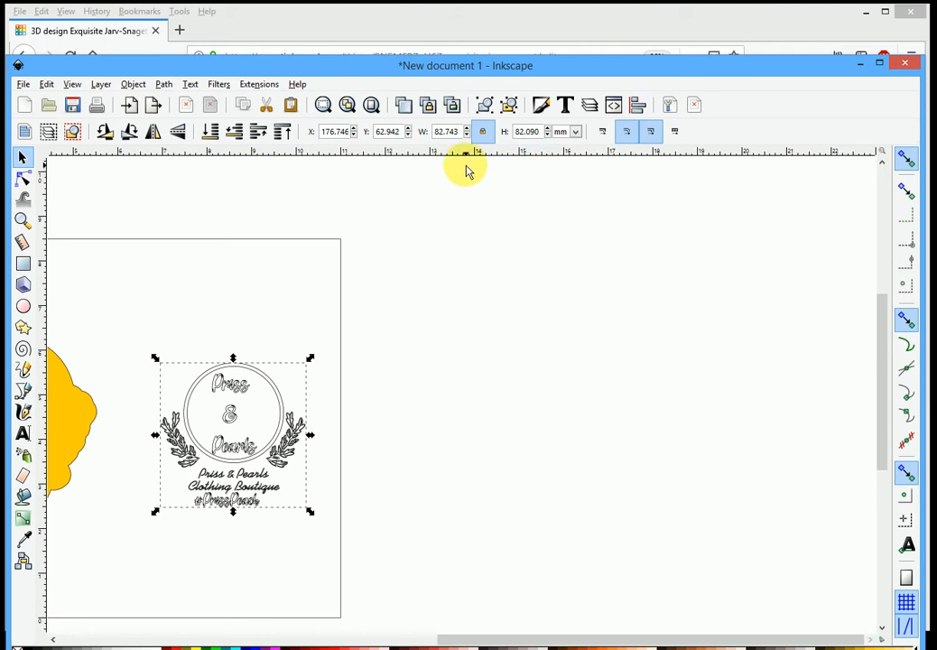
{"action": "left_click", "coordinate": [519, 20]}
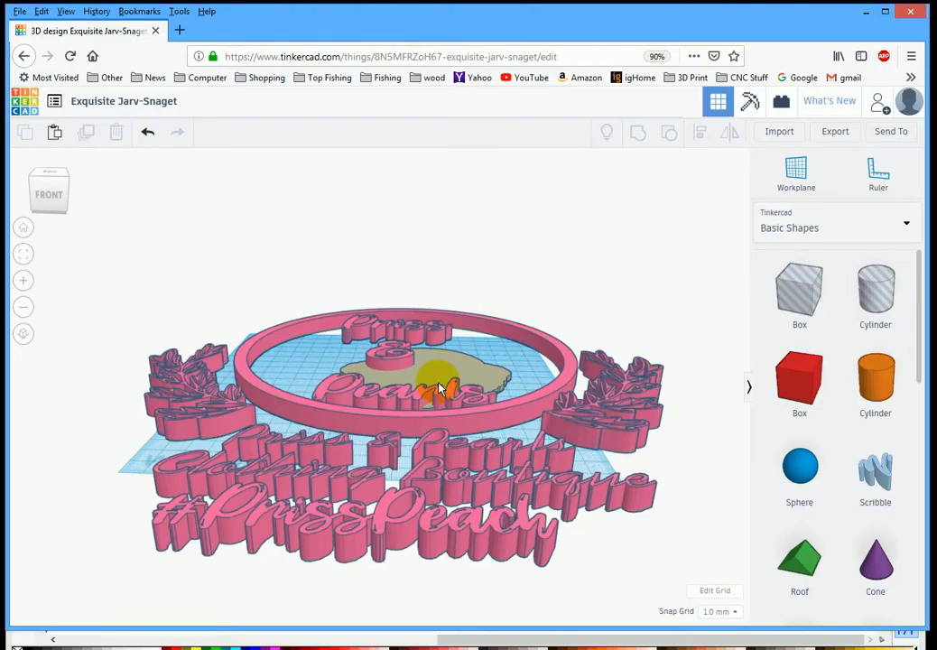
Resize the imported pink logo shape to 82.7 mm wide and 82 mm long
{"action": "left_click", "coordinate": [440, 406]}
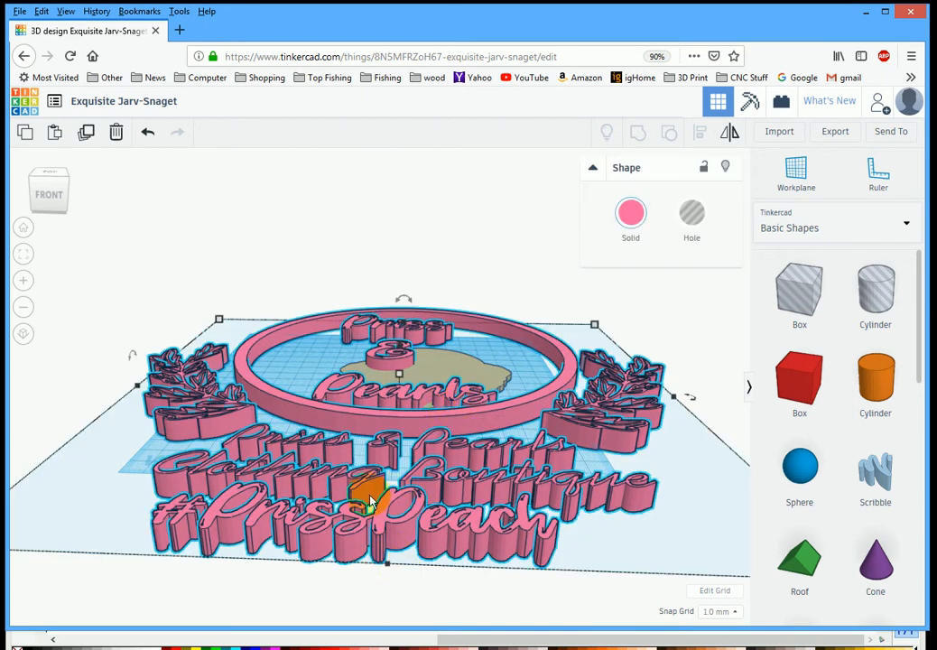
{"action": "scroll", "coordinate": [370, 501], "scroll_direction": "down", "scroll_amount": 3}
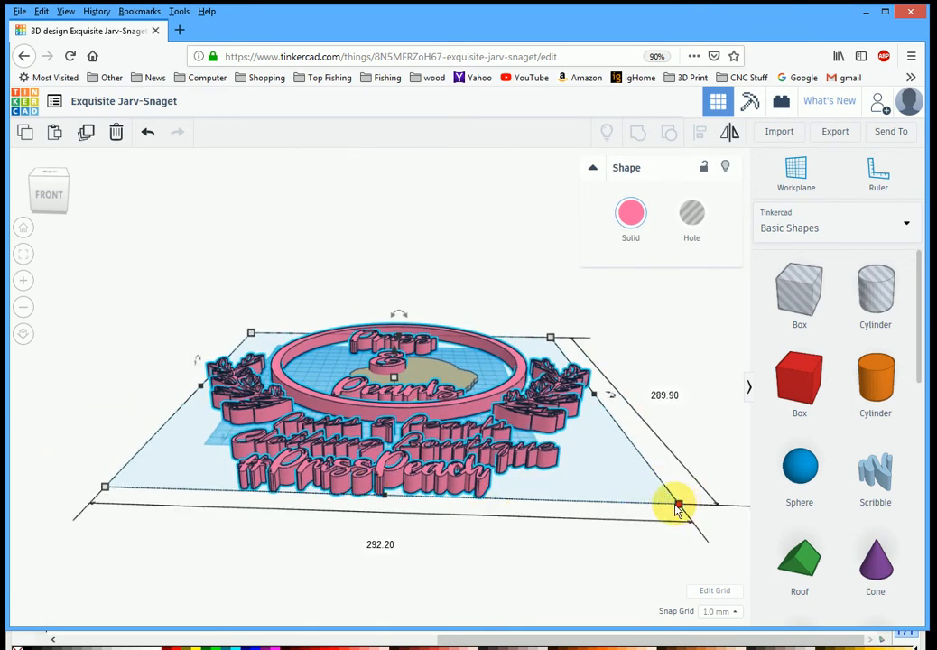
{"action": "left_click", "coordinate": [380, 544]}
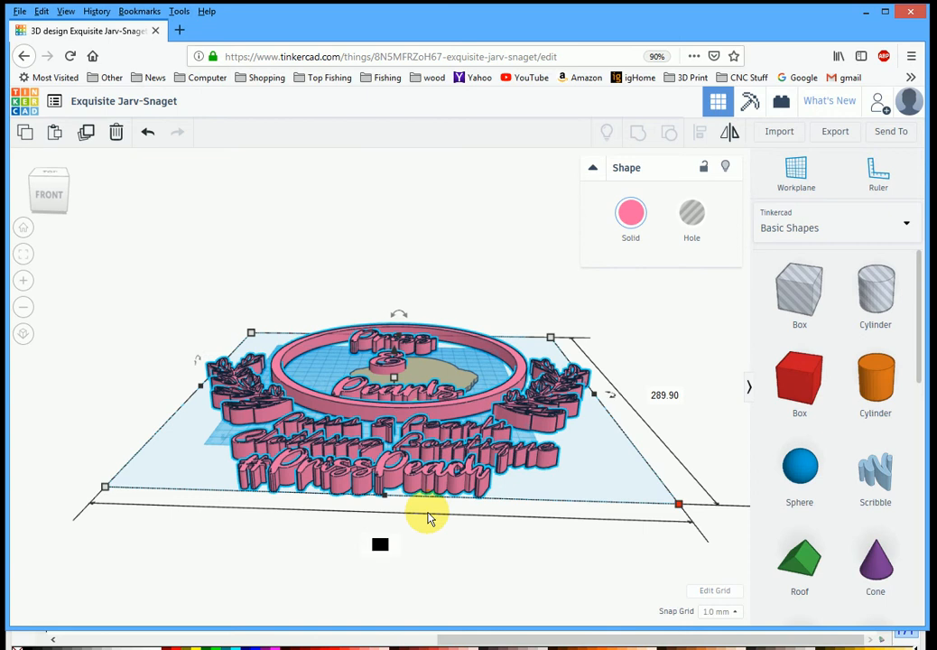
{"action": "left_click", "coordinate": [666, 398]}
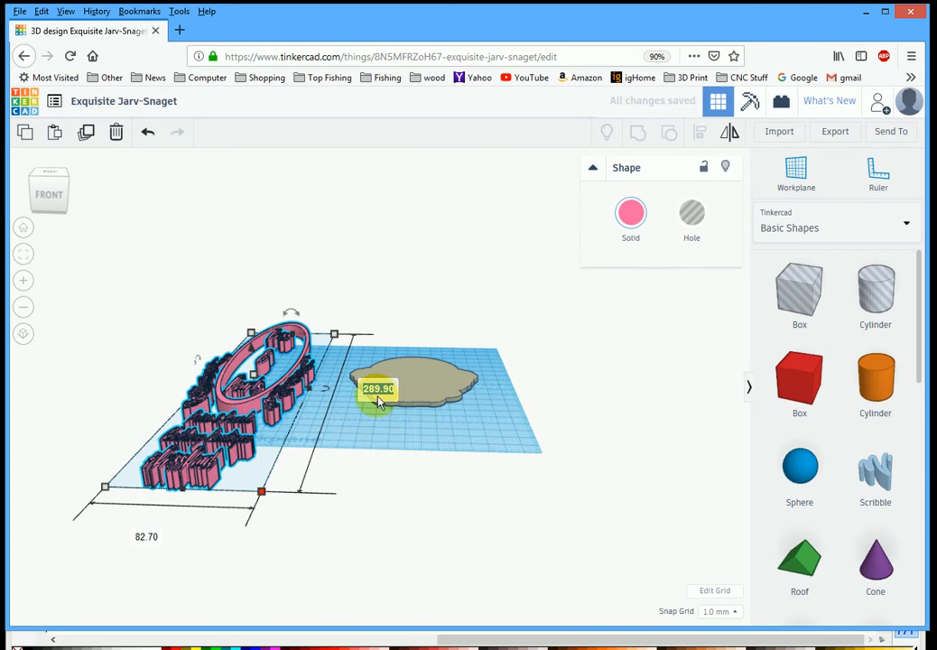
{"action": "type", "text": "82"}
{"action": "key", "text": "Return"}
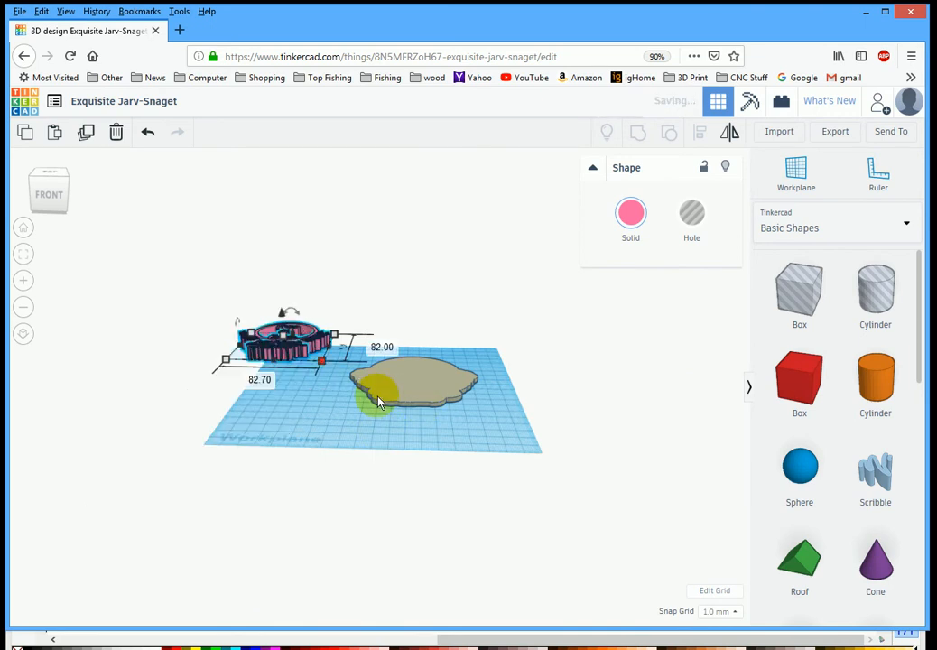
Raise the logo shape 3 mm above the workplane and set its height to 3 mm
{"action": "scroll", "coordinate": [282, 362], "scroll_direction": "up", "scroll_amount": 3}
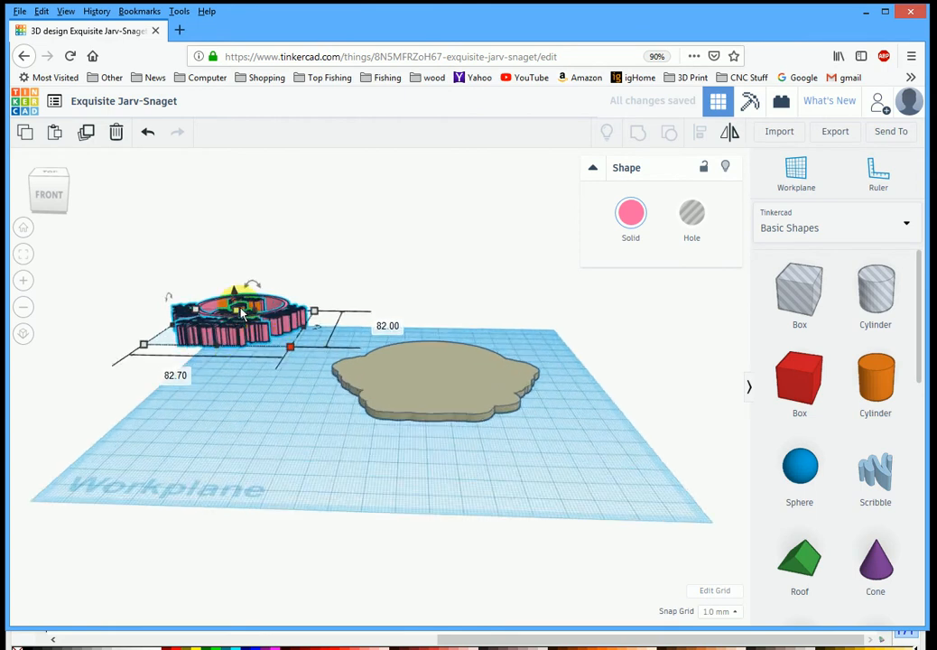
{"action": "left_click_drag", "start_coordinate": [226, 295], "coordinate": [229, 274]}
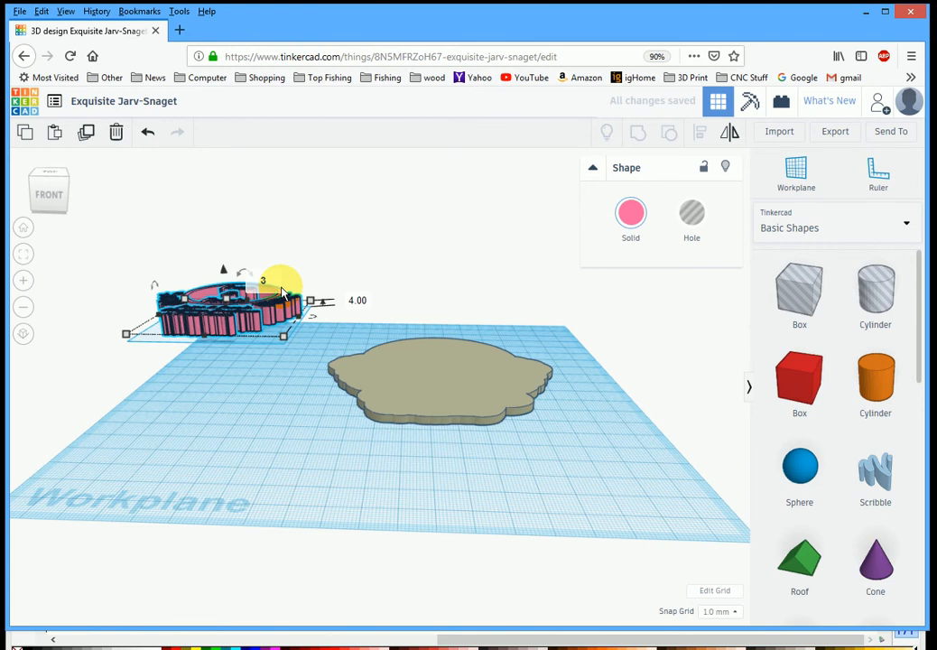
{"action": "key", "text": "Return"}
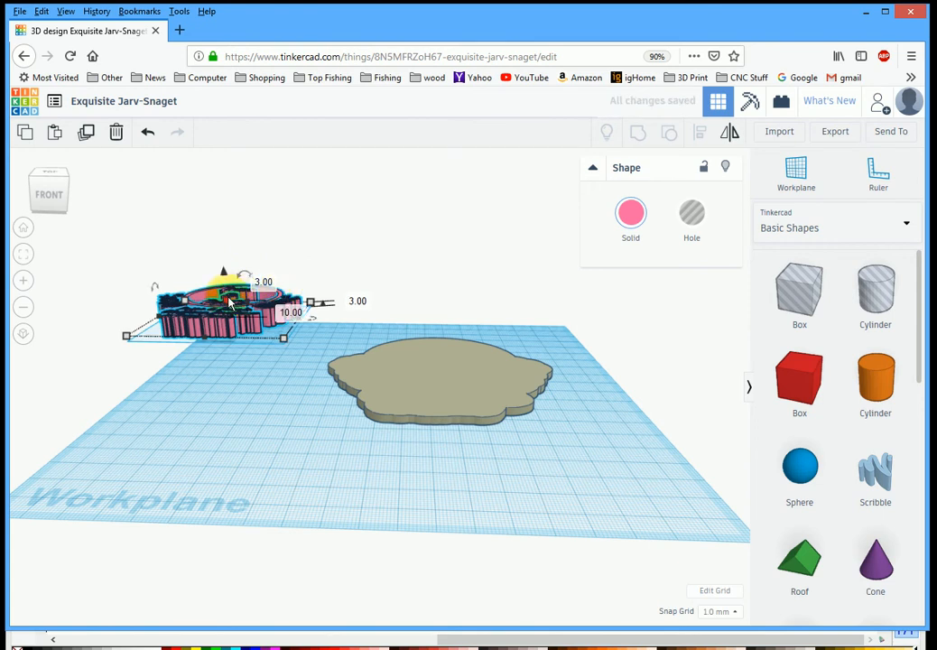
{"action": "left_click_drag", "start_coordinate": [230, 309], "coordinate": [230, 316]}
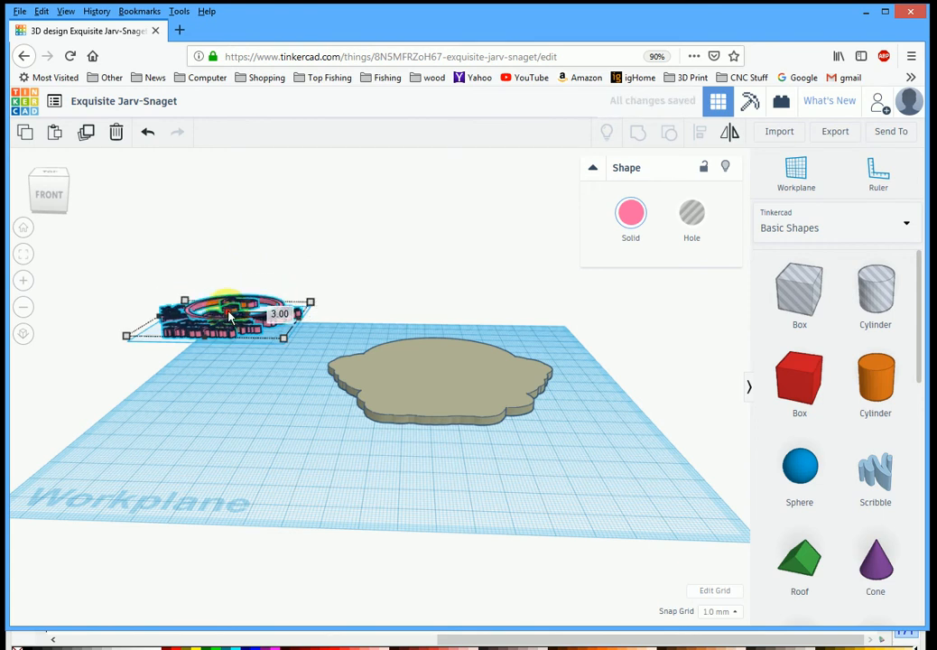
Align the logo and the backing shape to their common centre in both horizontal directions and inspect the stacked model
{"action": "left_click", "coordinate": [429, 390], "text": "shift"}
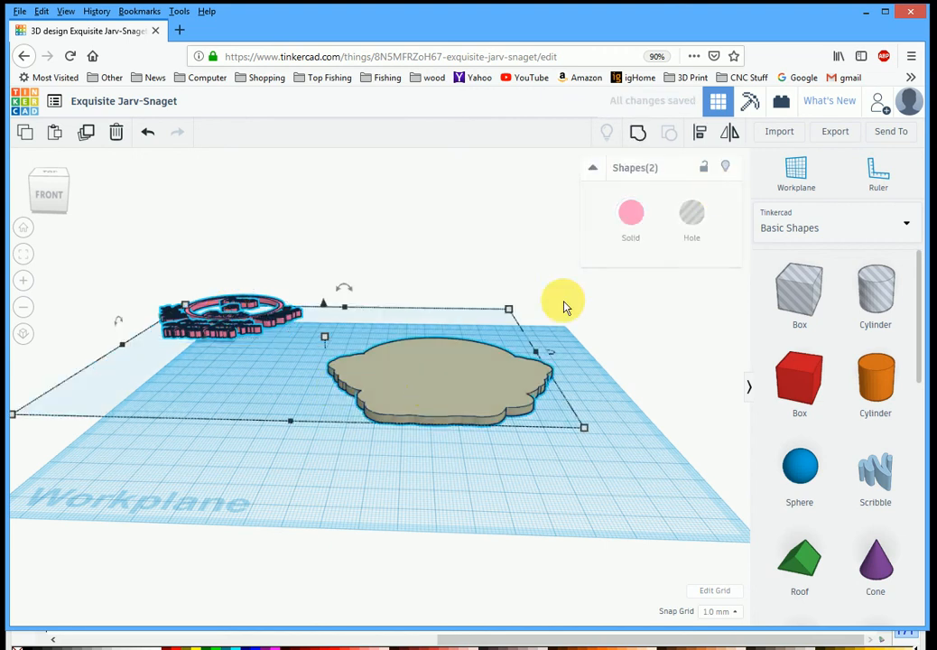
{"action": "left_click", "coordinate": [706, 135]}
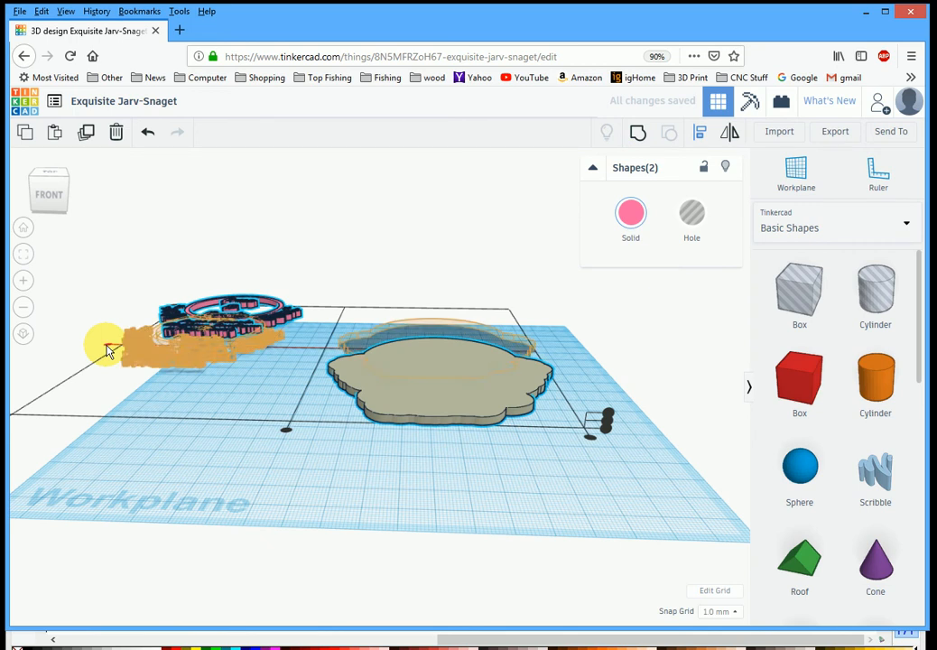
{"action": "left_click", "coordinate": [106, 346]}
{"action": "scroll", "coordinate": [313, 419], "scroll_direction": "down", "scroll_amount": 3}
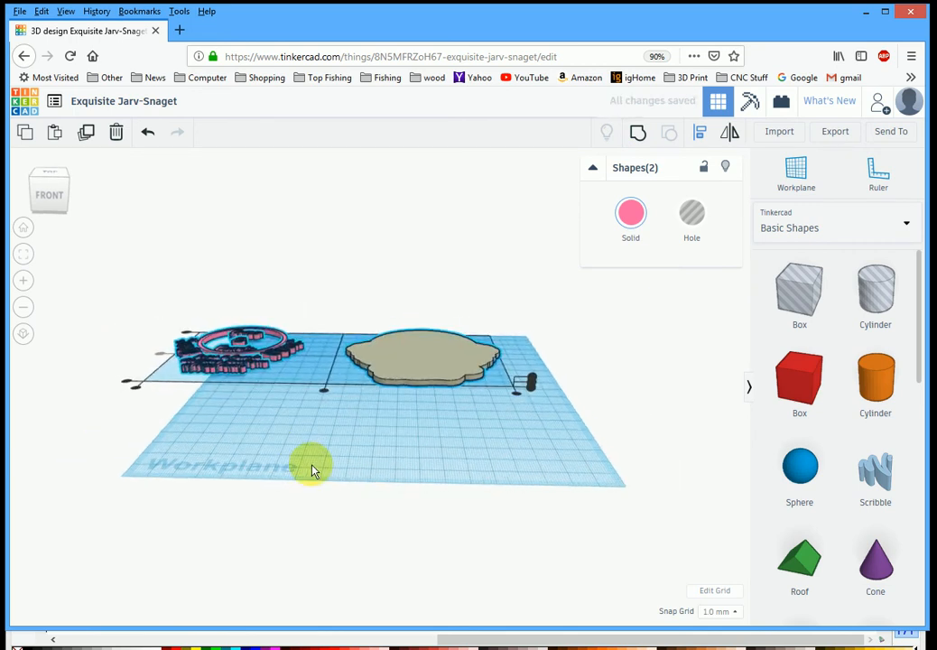
{"action": "left_click_drag", "start_coordinate": [312, 469], "coordinate": [307, 513]}
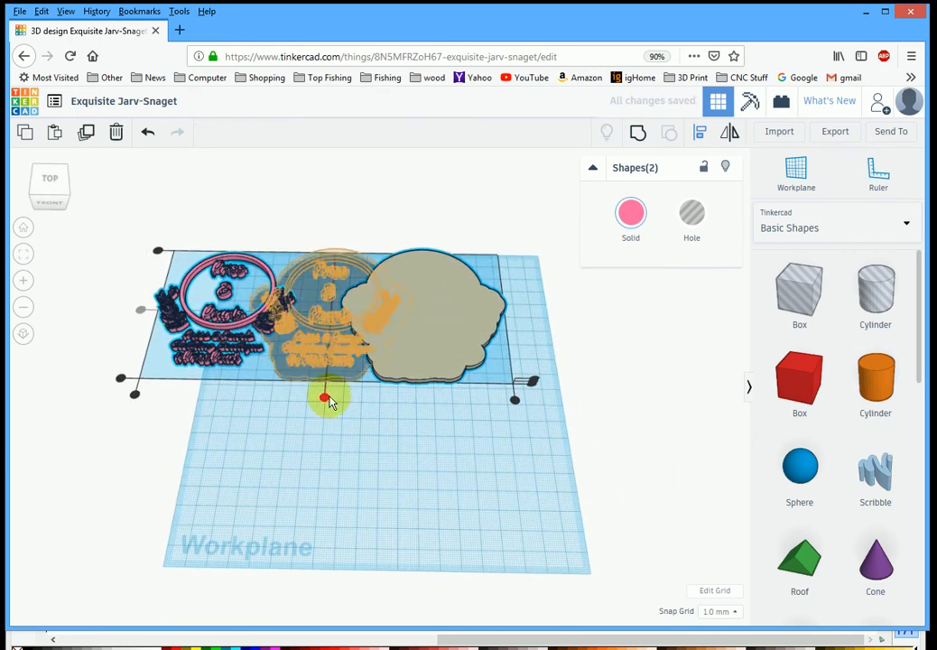
{"action": "left_click", "coordinate": [324, 397]}
{"action": "left_click", "coordinate": [331, 413]}
{"action": "scroll", "coordinate": [343, 321], "scroll_direction": "up", "scroll_amount": 3}
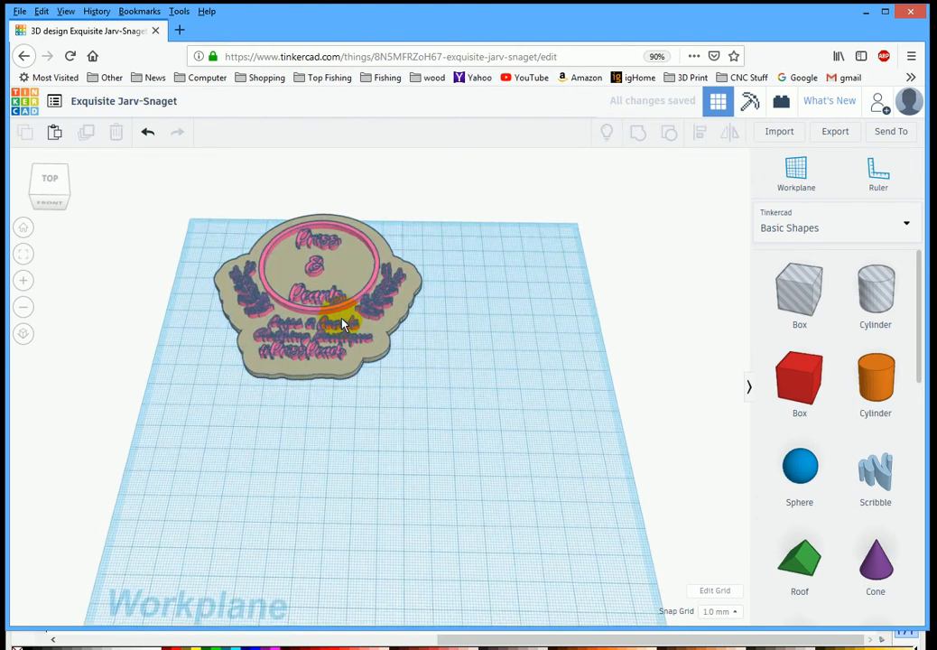
{"action": "left_click_drag", "start_coordinate": [337, 377], "coordinate": [329, 406]}
{"action": "scroll", "coordinate": [328, 406], "scroll_direction": "up", "scroll_amount": 4}
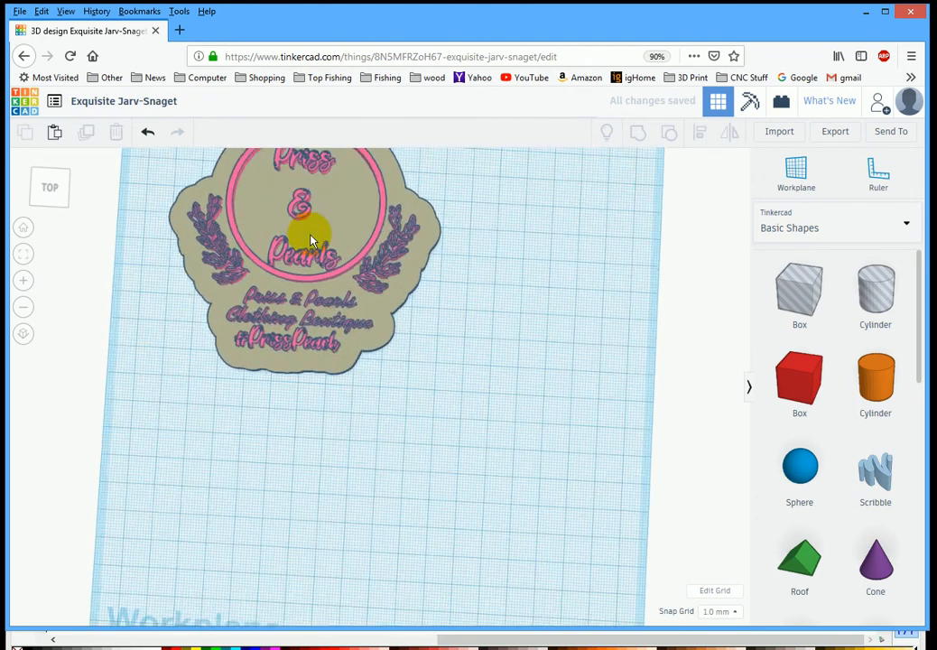
{"action": "mouse_move", "coordinate": [329, 327]}
{"action": "left_mouse_down"}
{"action": "mouse_move", "coordinate": [356, 328]}
{"action": "mouse_move", "coordinate": [308, 272]}
{"action": "mouse_move", "coordinate": [341, 337]}
{"action": "left_mouse_up"}
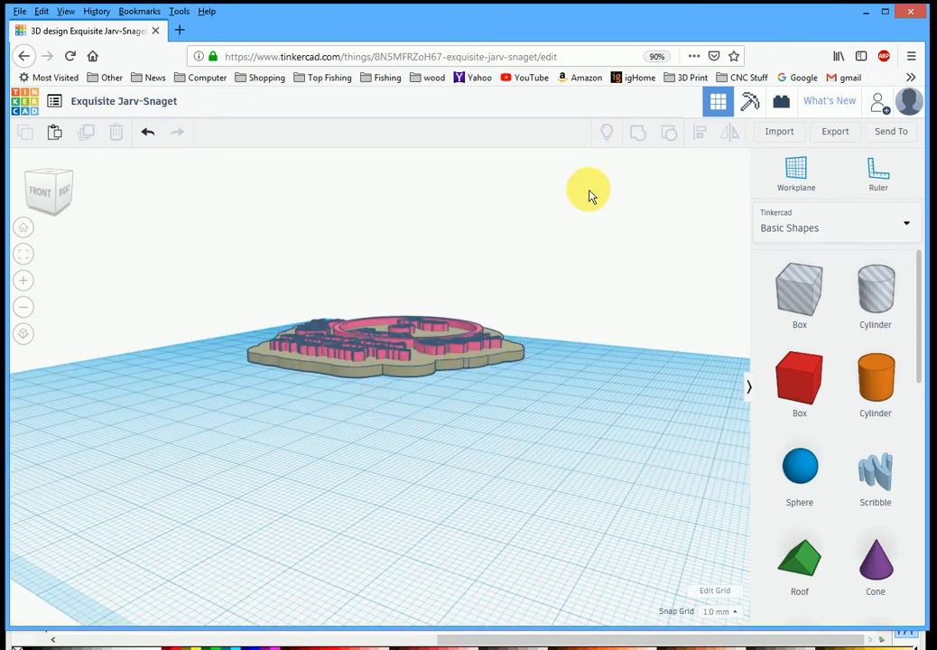